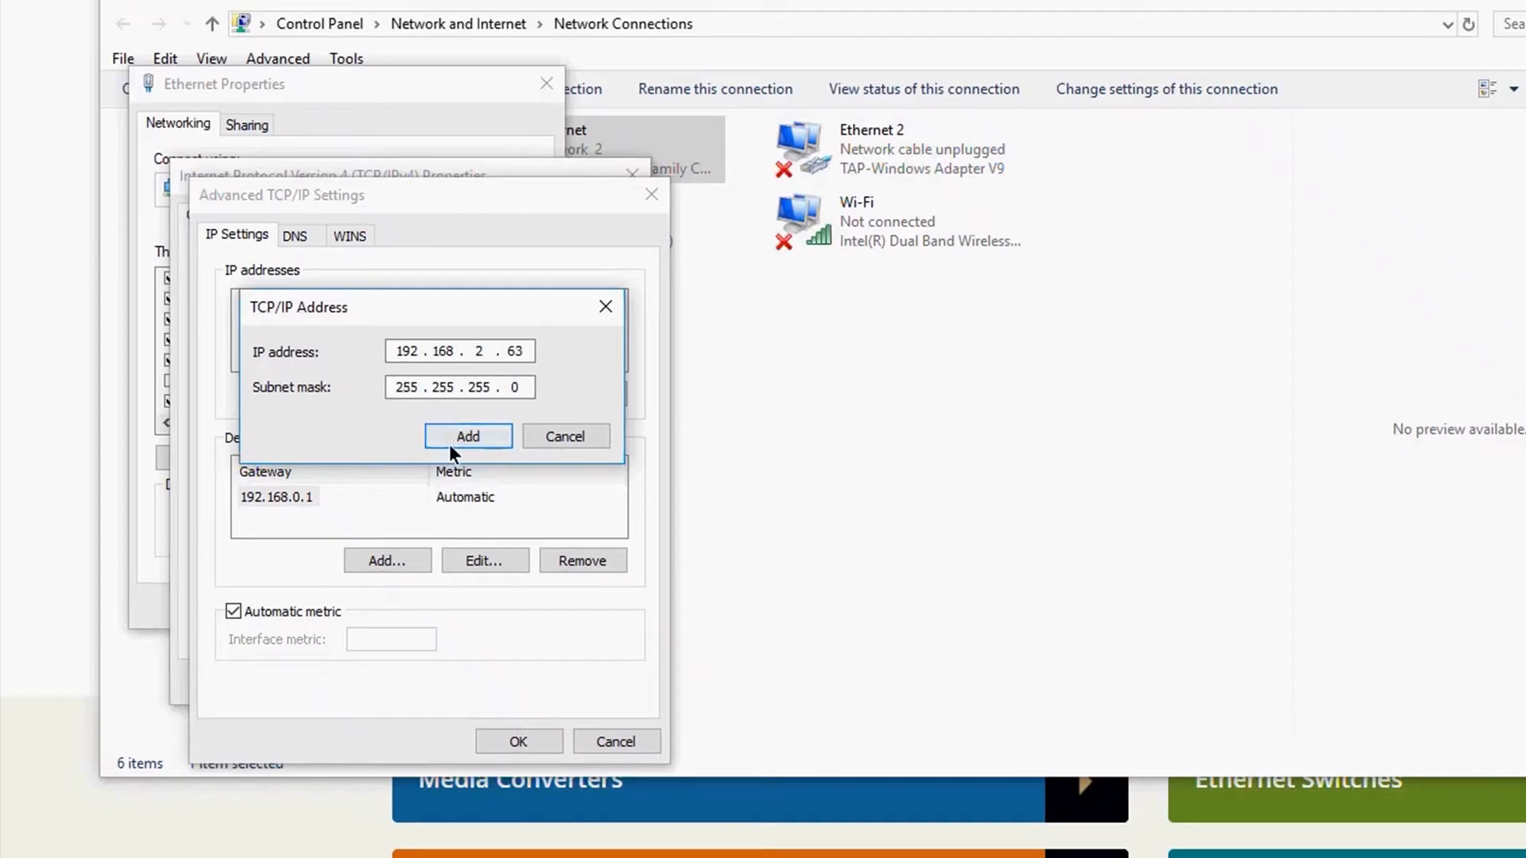
# Step: Add IP address 192.168.2.63 with subnet mask 255.255.255.0 to the Ethernet adapter and confirm its settings
pyautogui.click(516, 741)
pyautogui.click(496, 683)
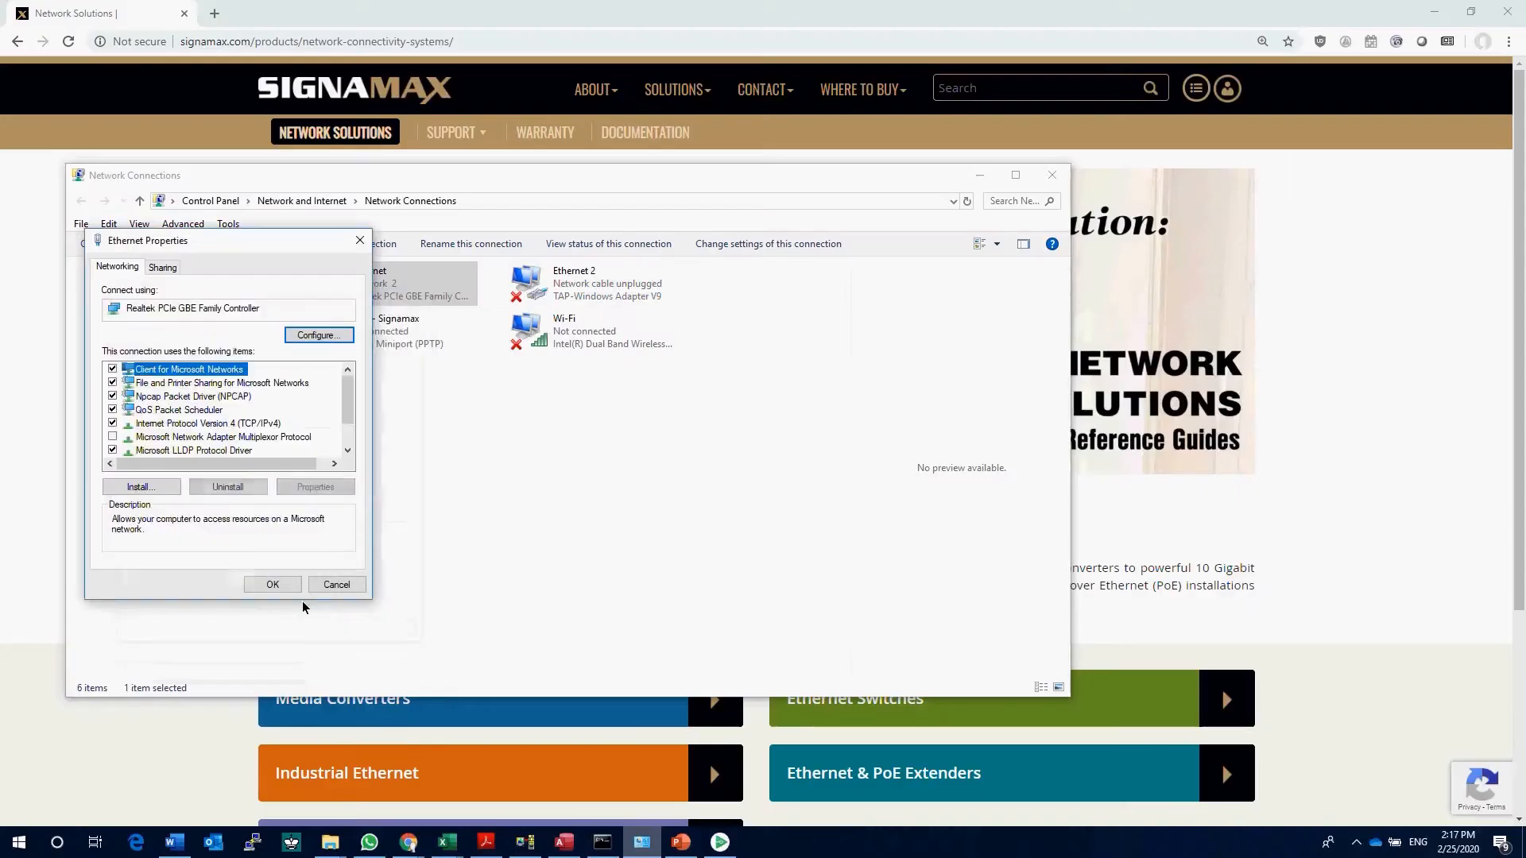
pyautogui.click(415, 597)
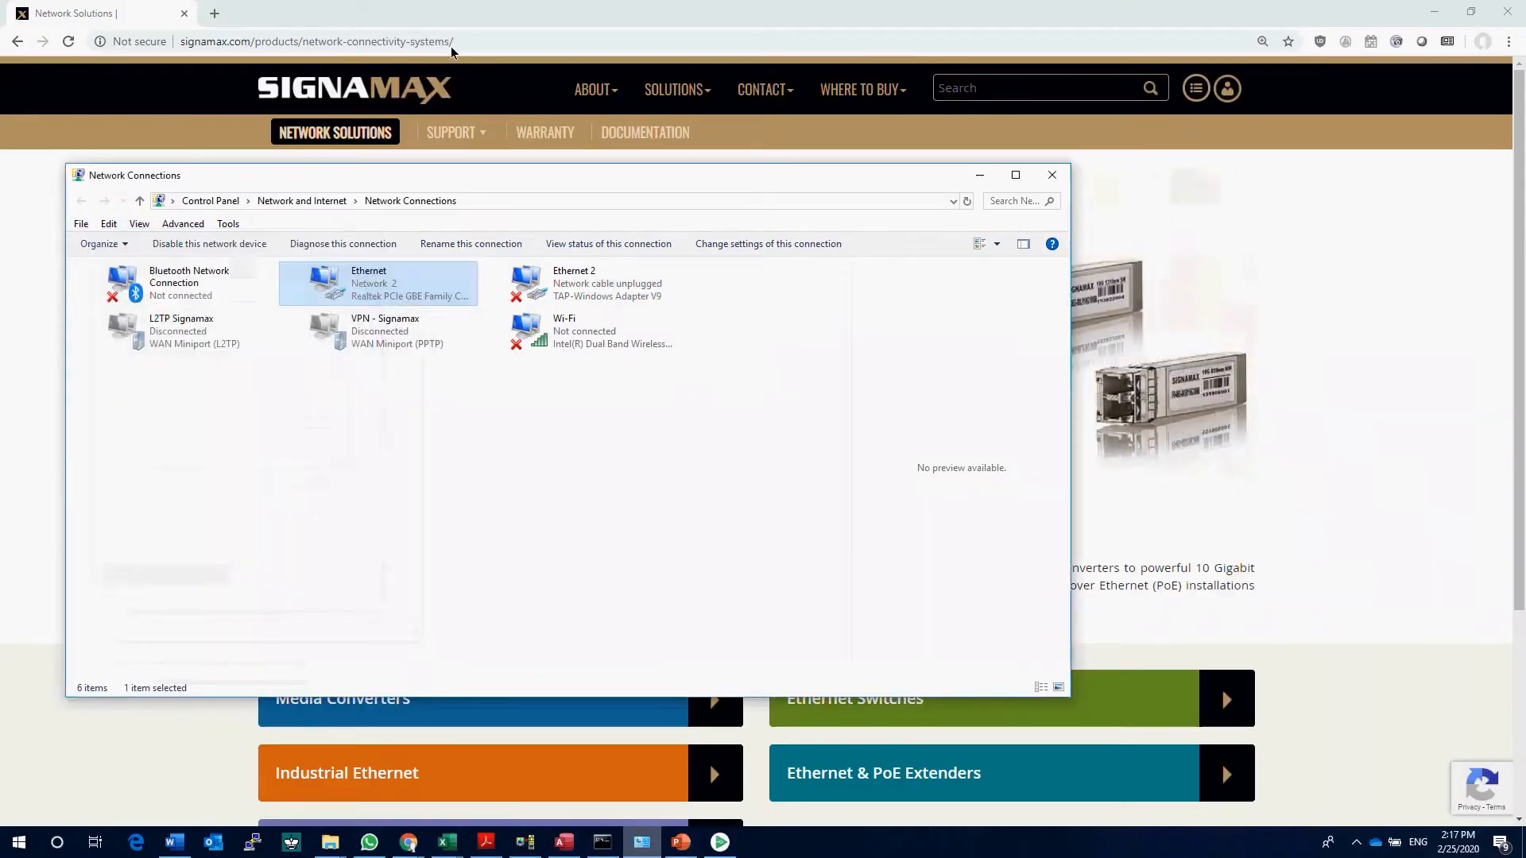
# Step: Open the switch's web management page at 192.168.2.10 in the browser
pyautogui.click(466, 41)
pyautogui.write('192.168.2.10')
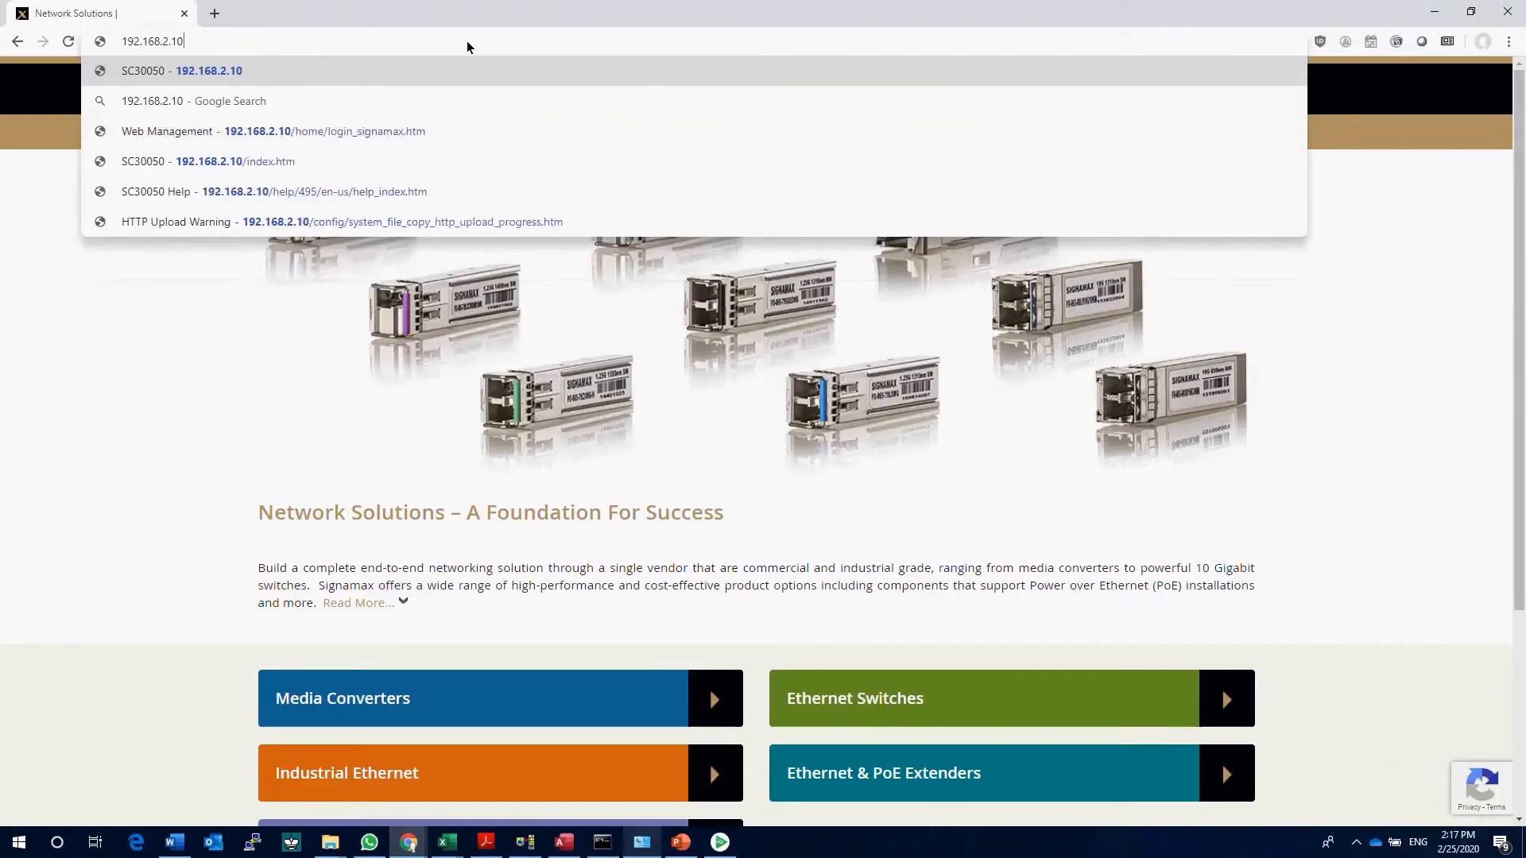
pyautogui.press('Return')
# Step: Log in to the switch with the username admin and the account password
pyautogui.click(795, 236)
pyautogui.write('admin')
pyautogui.press('Tab')
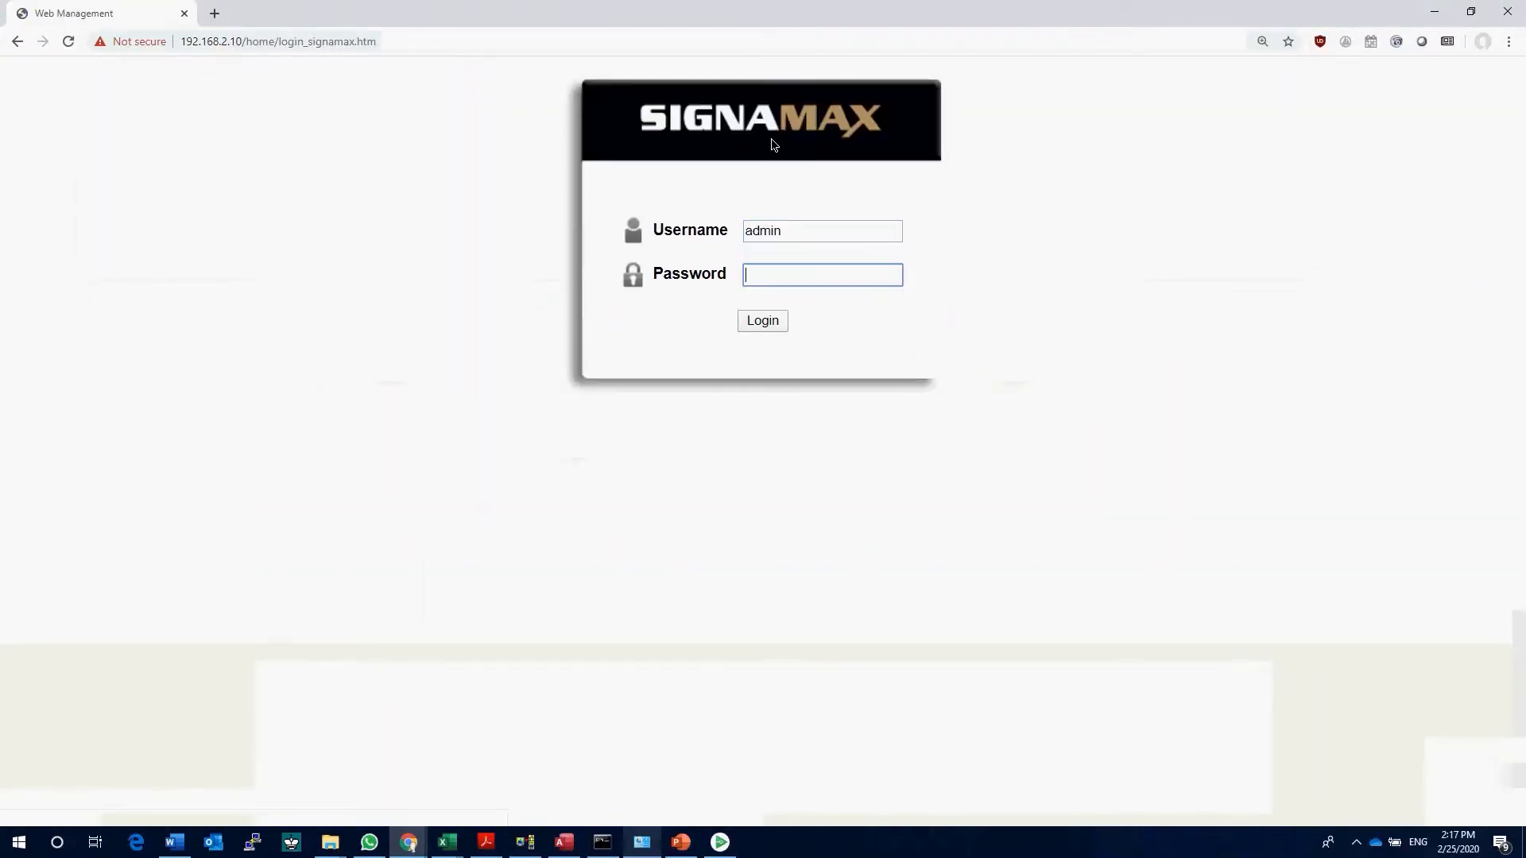
pyautogui.write('********')
pyautogui.press('Return')
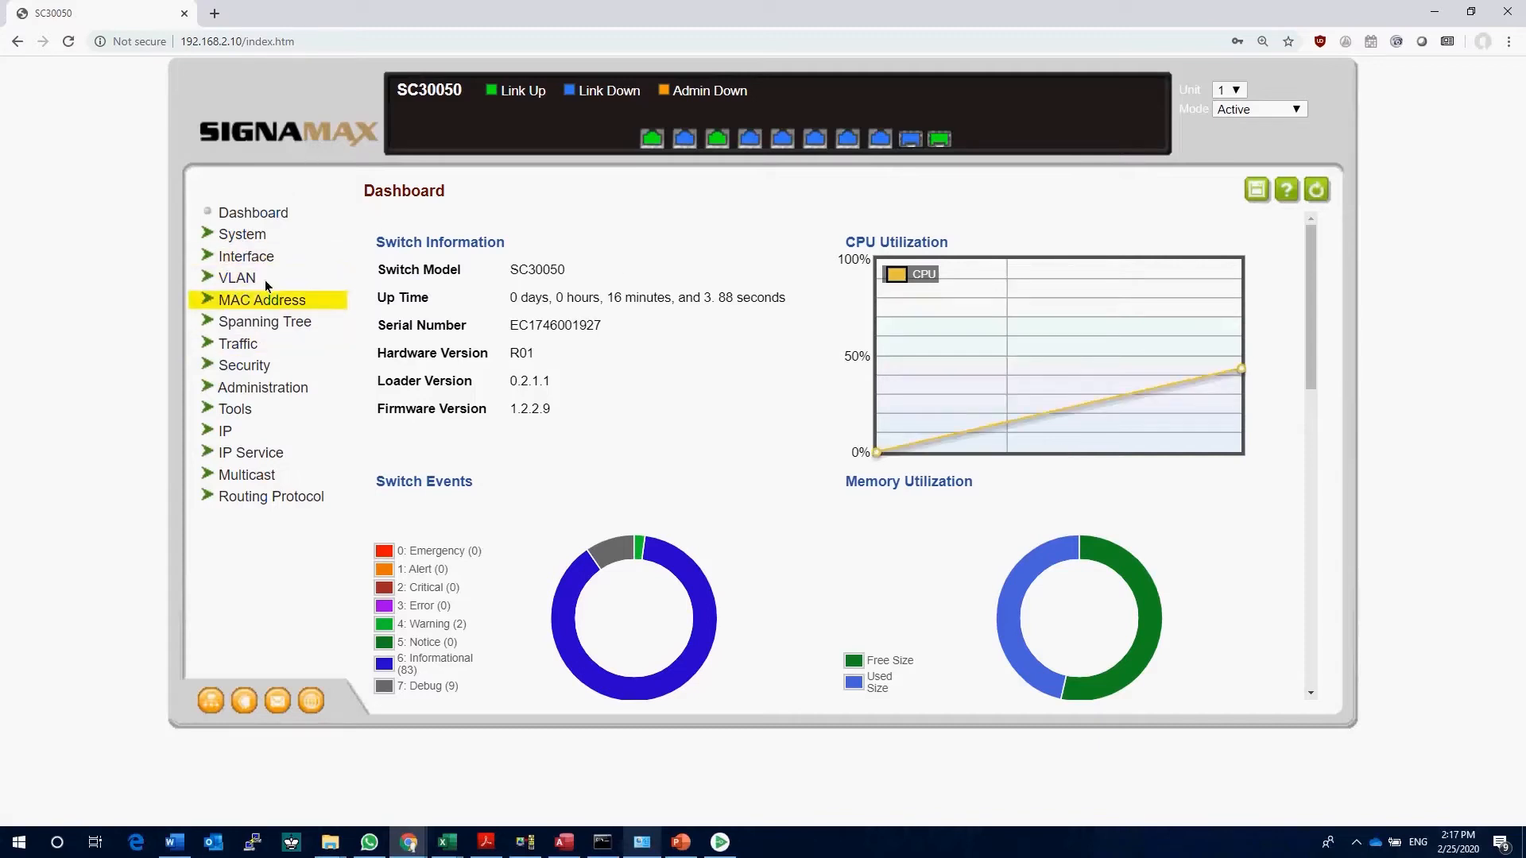
# Step: Open the general IP routing interface settings and choose the Add Address action
pyautogui.click(225, 431)
pyautogui.click(253, 453)
pyautogui.click(284, 475)
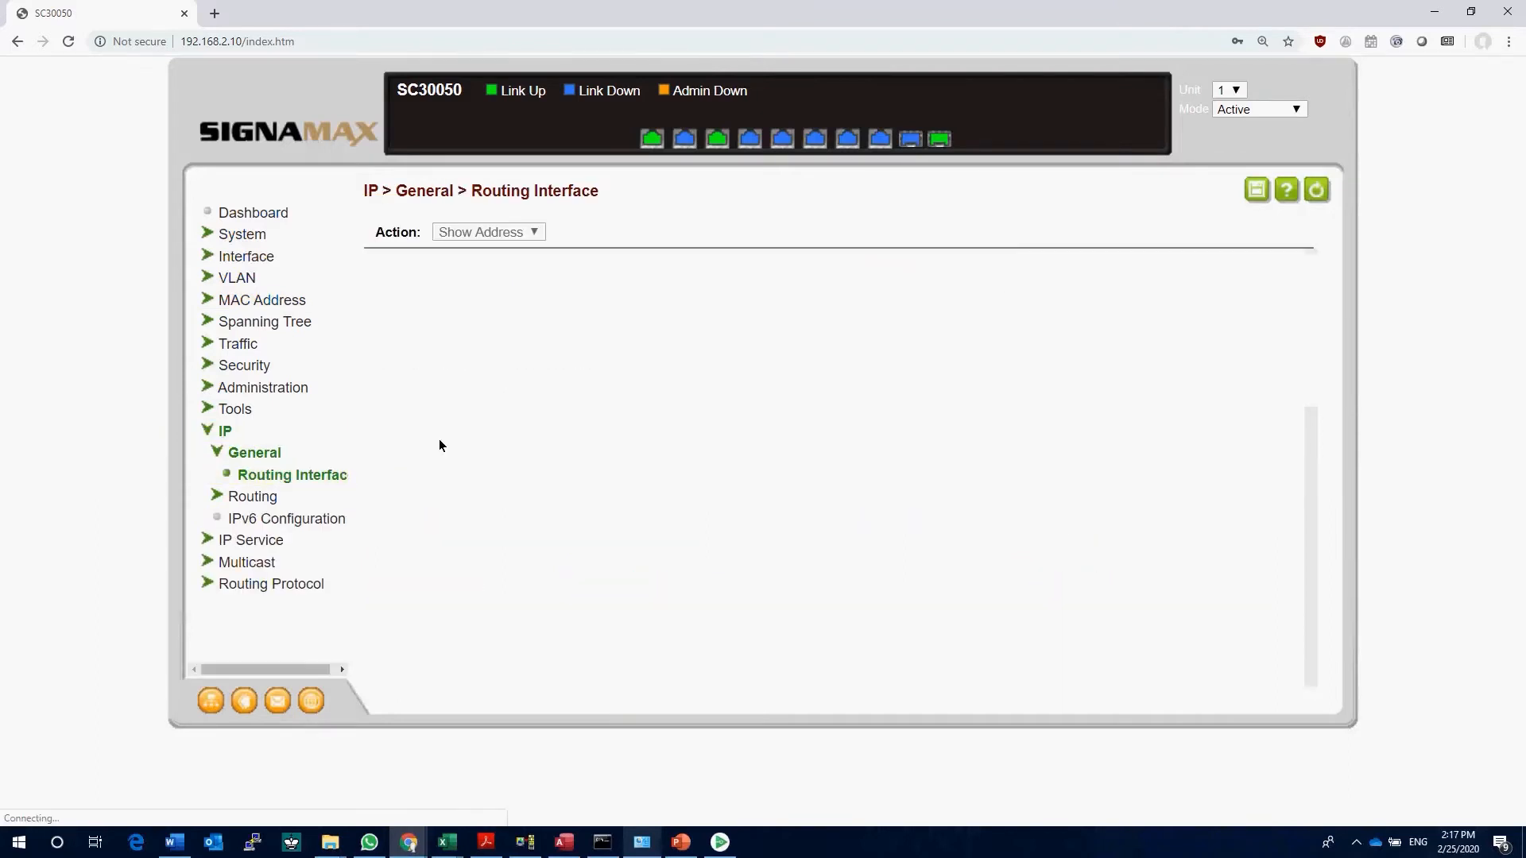
pyautogui.click(534, 233)
pyautogui.click(531, 250)
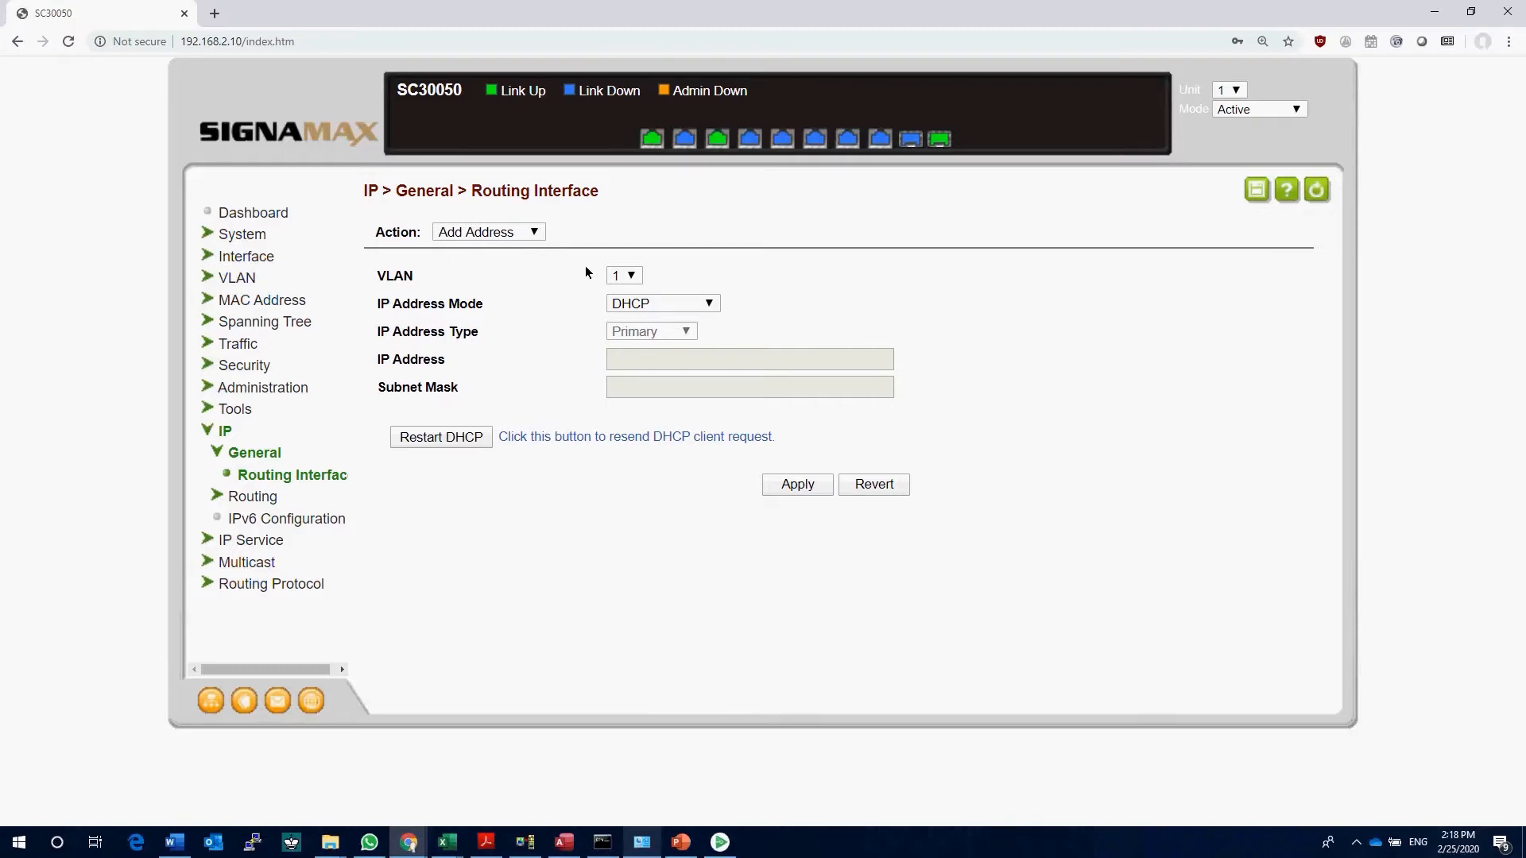
# Step: Give VLAN 1 a user-specified primary IP address of 192.168.1.222 with subnet mask 255.255.255.0 and apply it
pyautogui.click(628, 303)
pyautogui.click(648, 316)
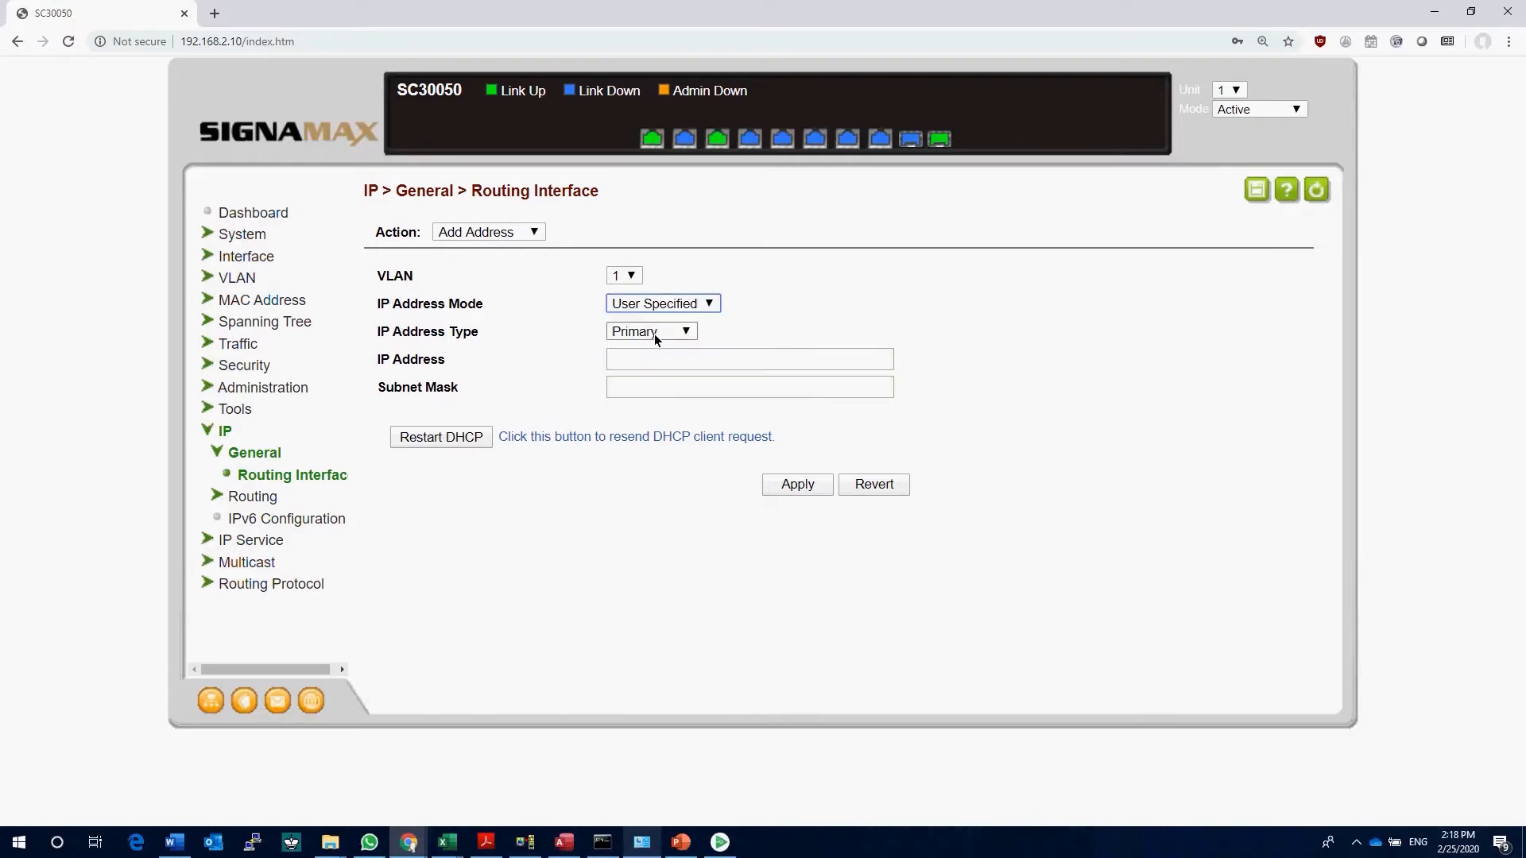
pyautogui.click(648, 362)
pyautogui.write('192.168.')
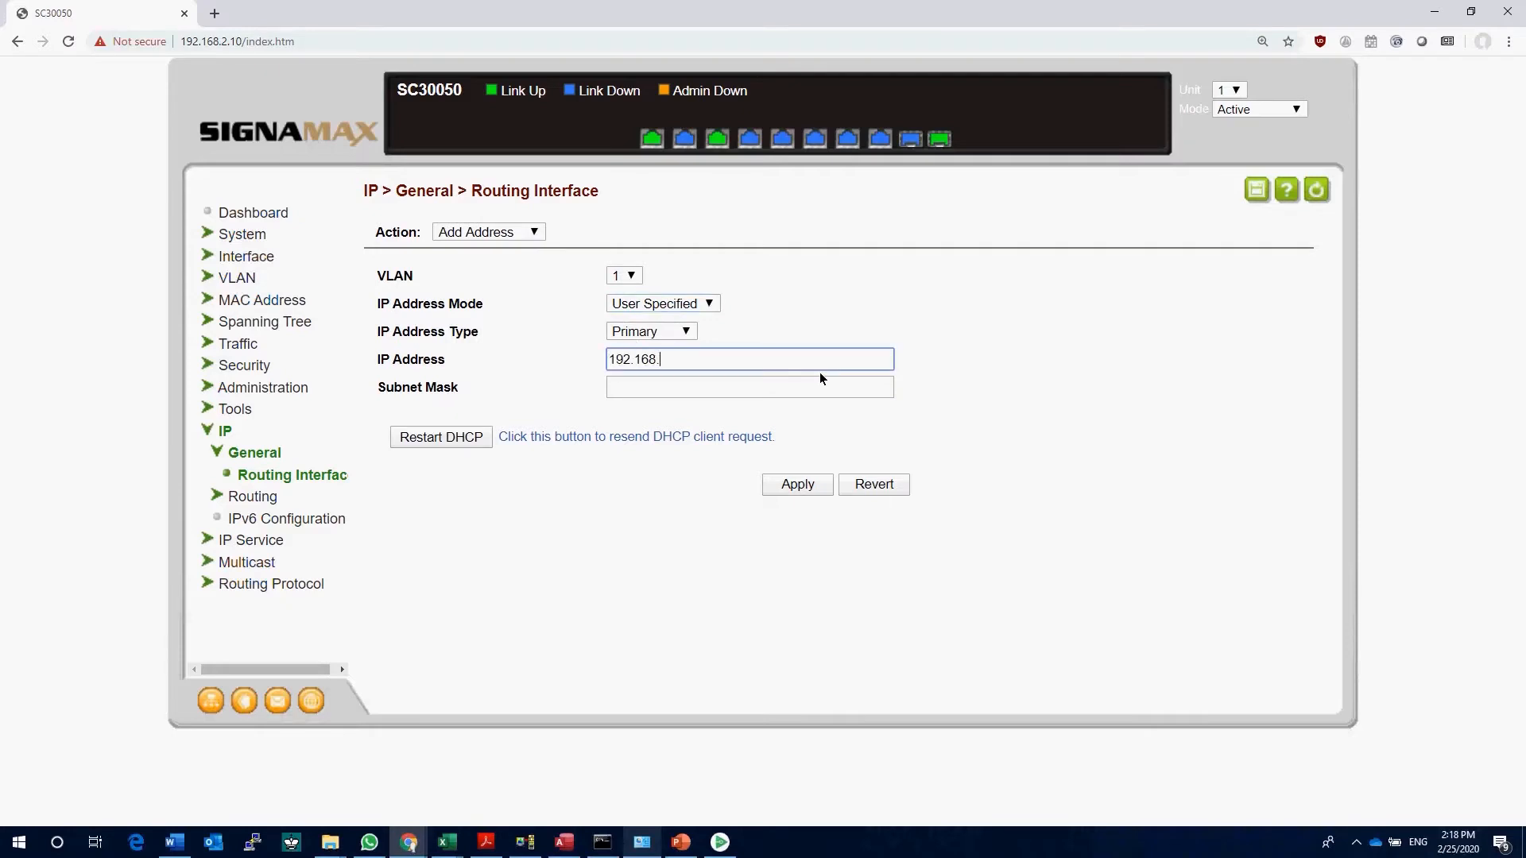
pyautogui.write('1.222')
pyautogui.press('Tab')
pyautogui.write('255.255.255.0')
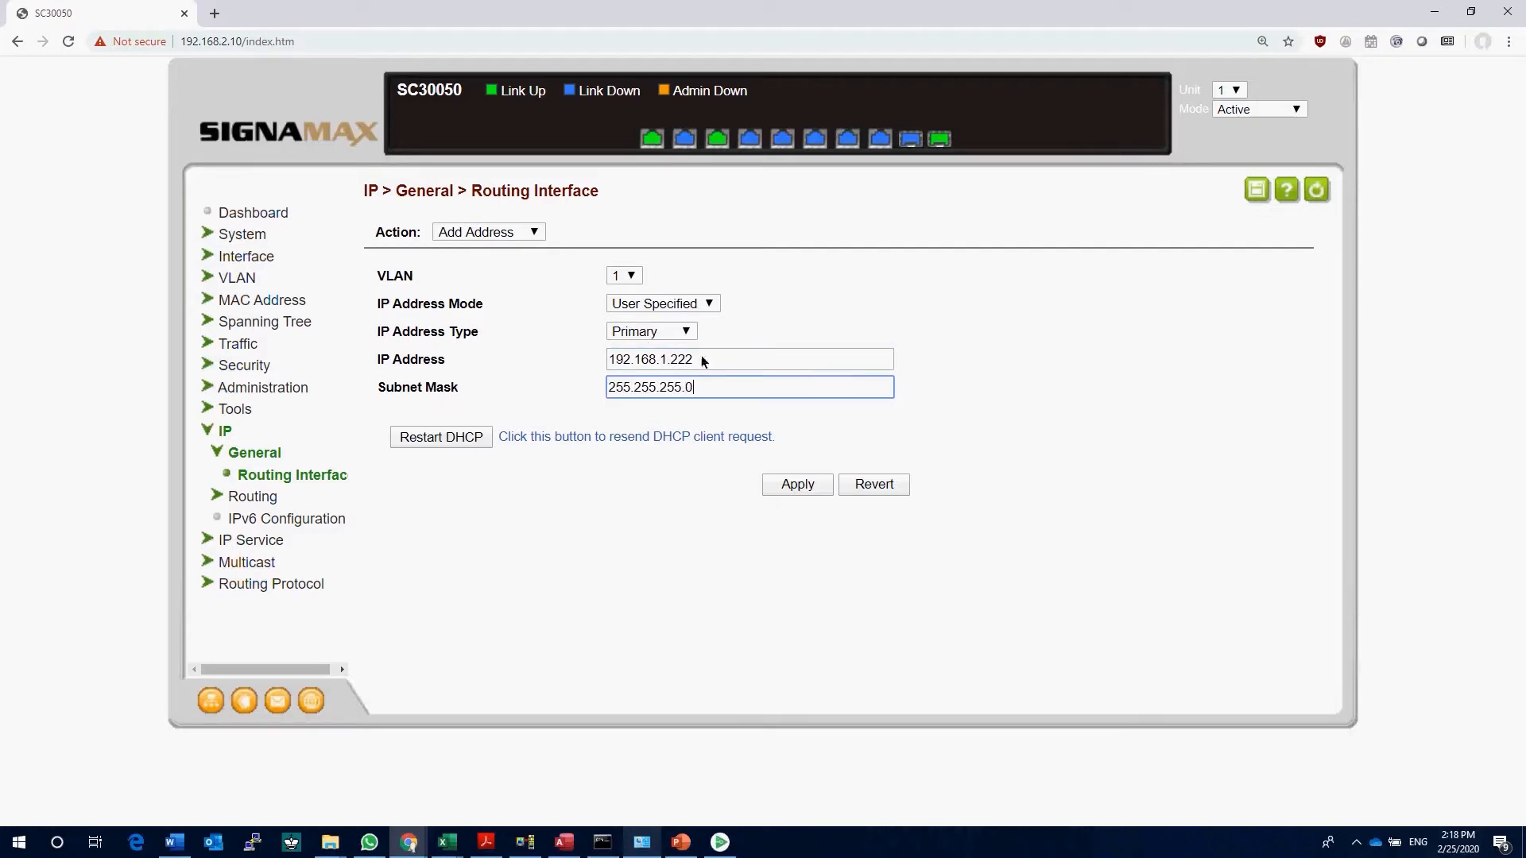
pyautogui.click(797, 485)
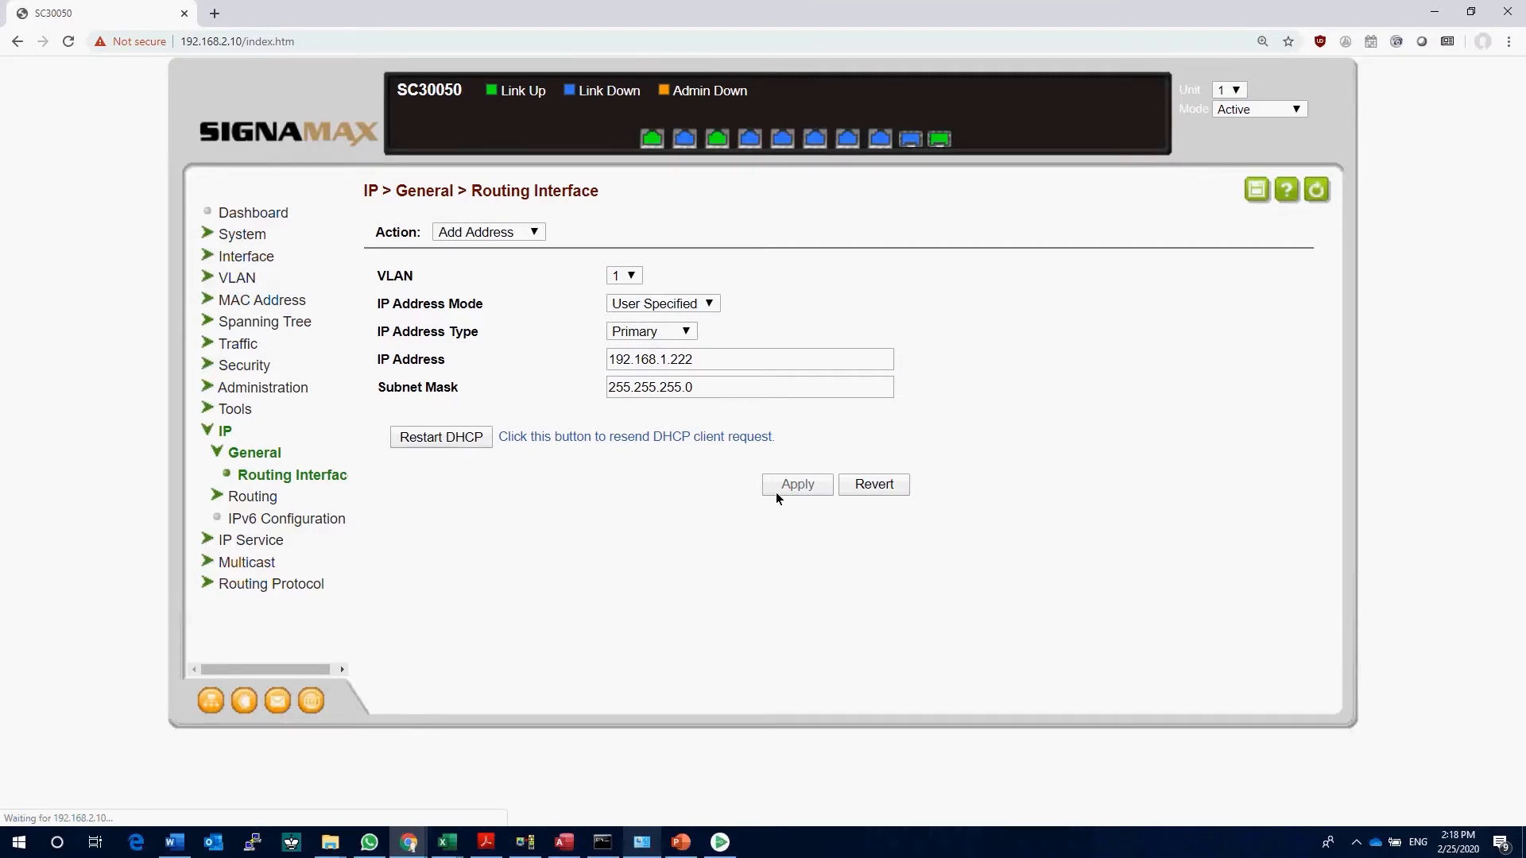
# Step: Direct the browser to the switch's new address, 192.168.1.222
pyautogui.click(446, 47)
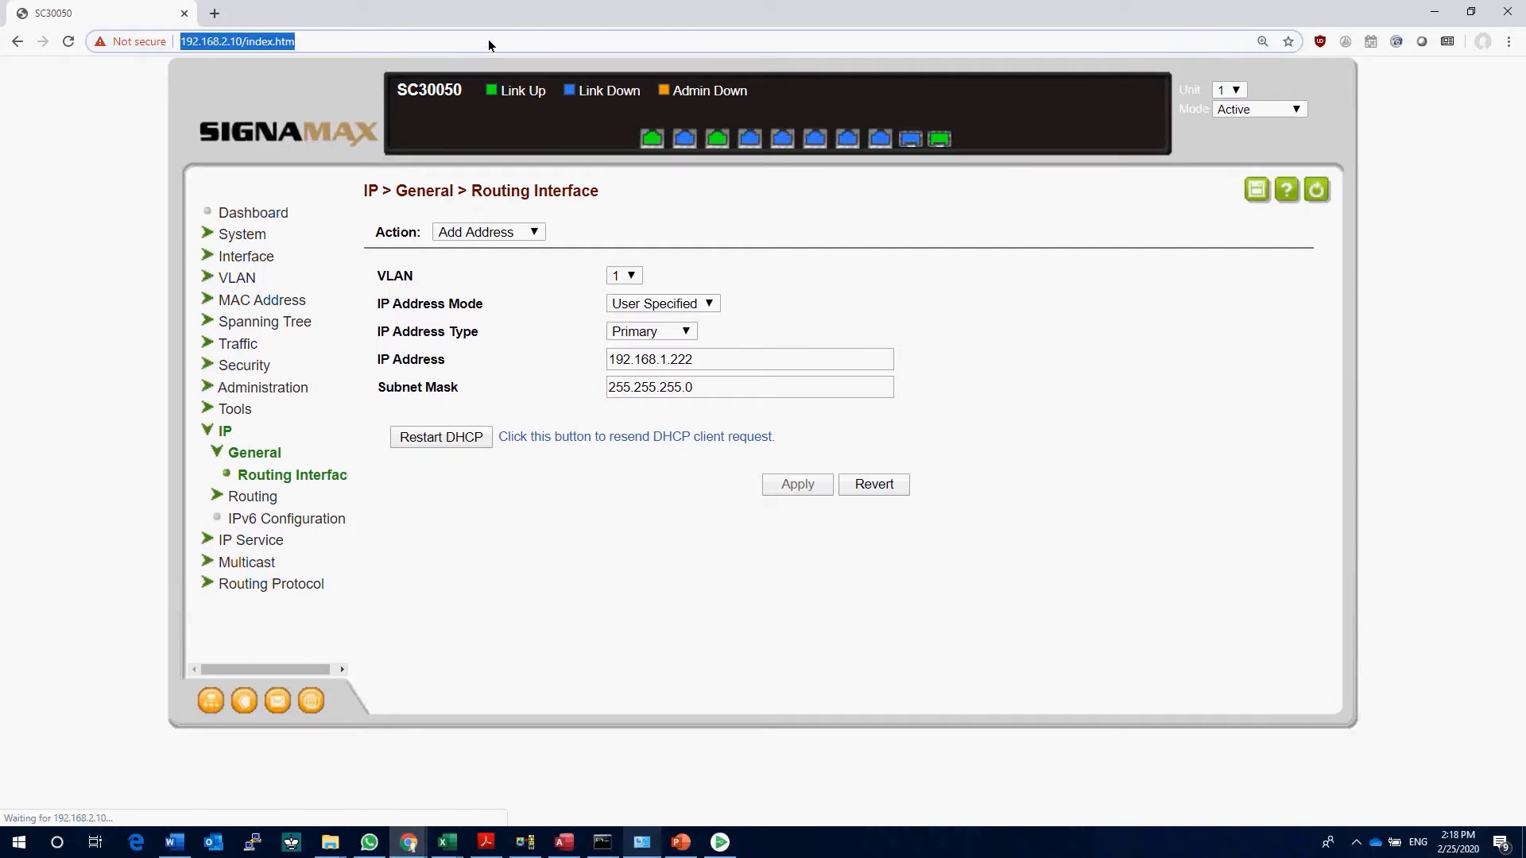
pyautogui.write('192.168.')
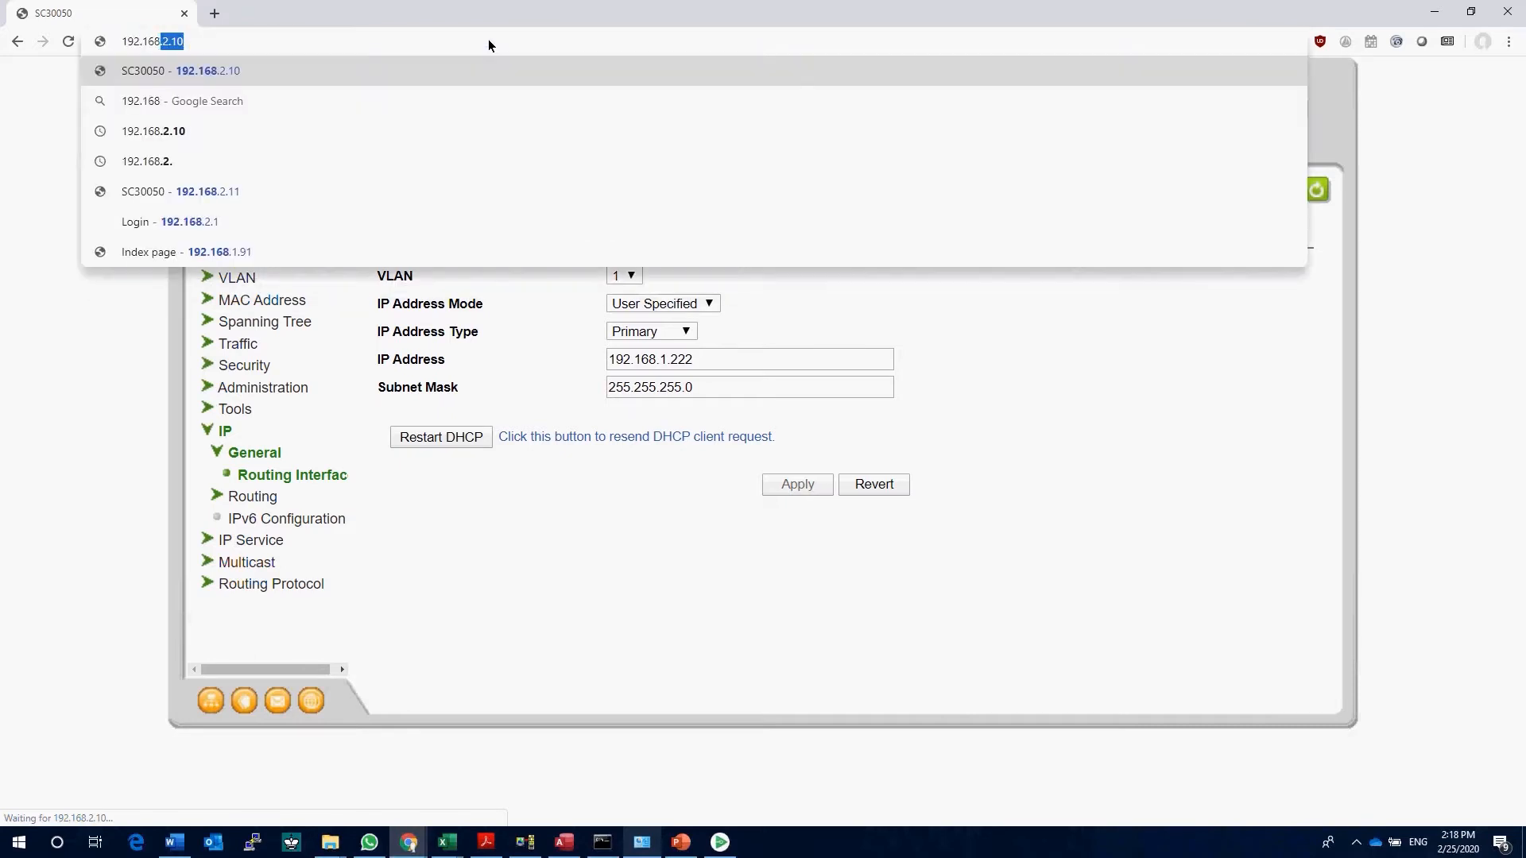
pyautogui.write('1.222')
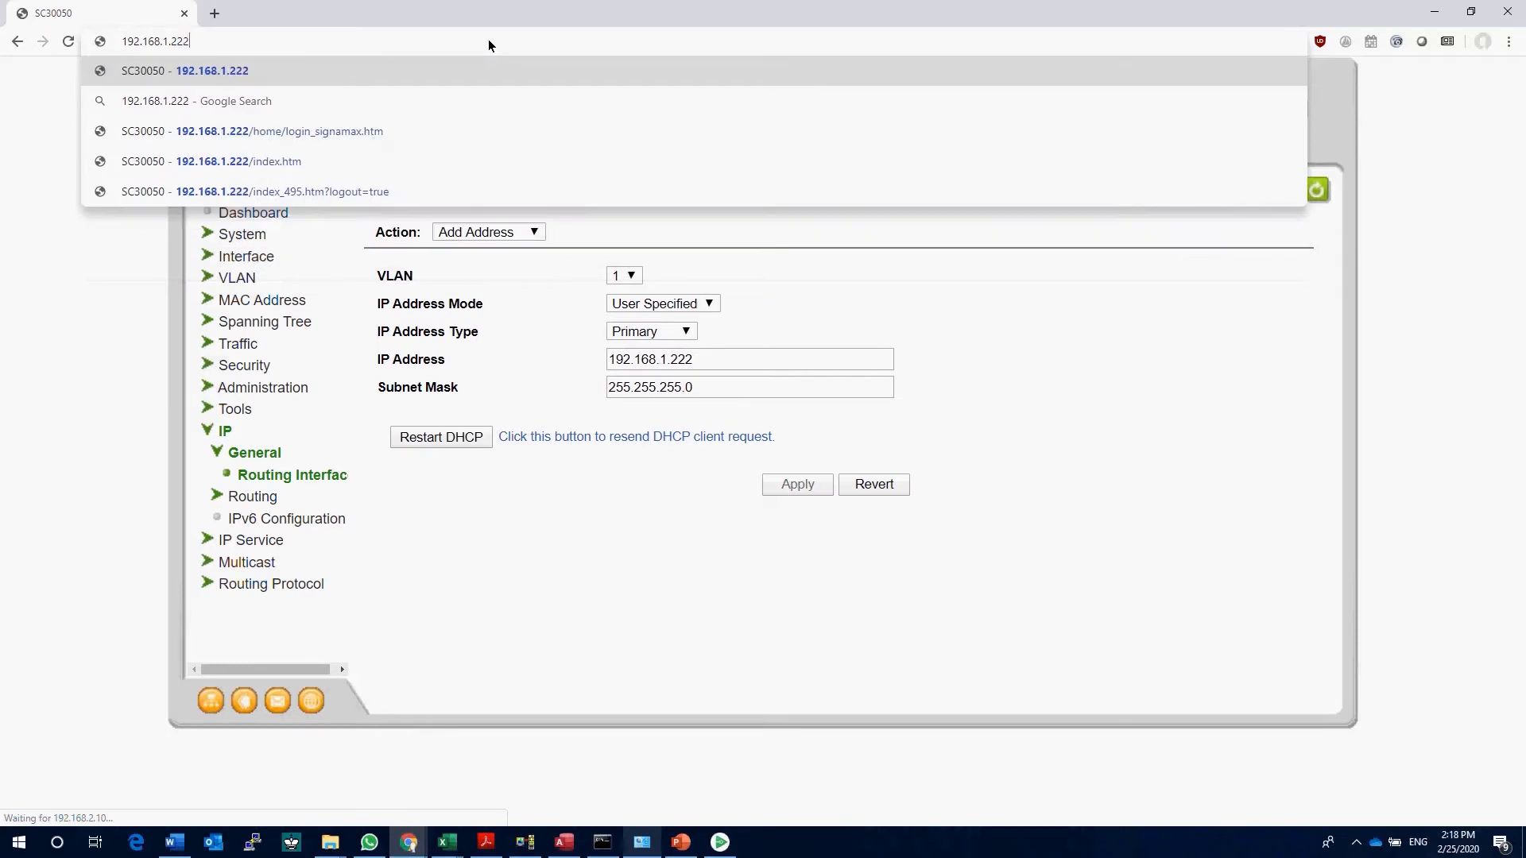
pyautogui.press('Return')
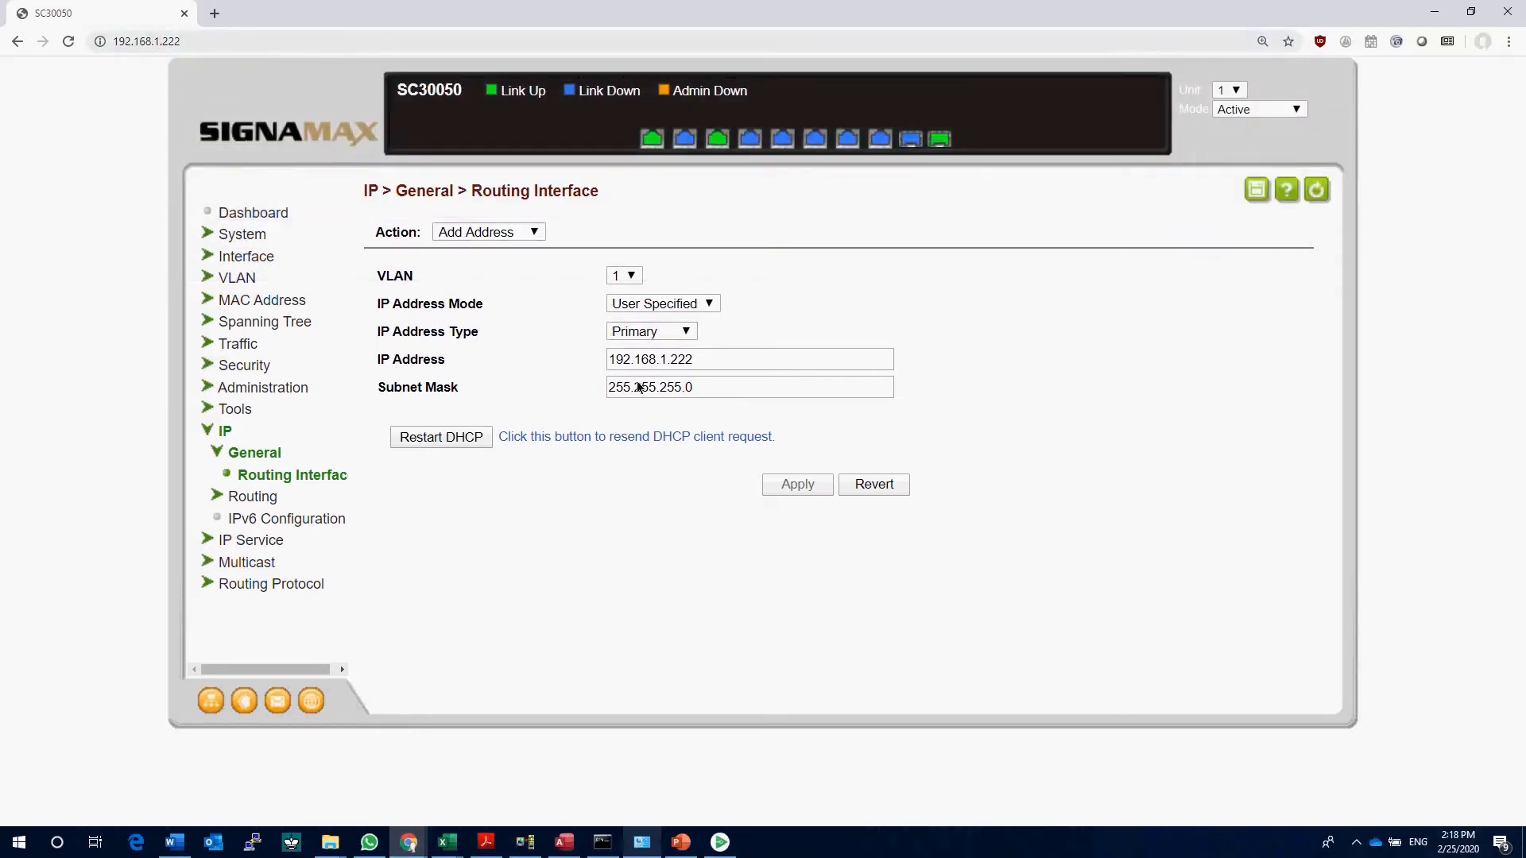
# Step: Switch to Network Connections and open the advanced TCP/IPv4 settings of the Ethernet adapter
pyautogui.click(644, 844)
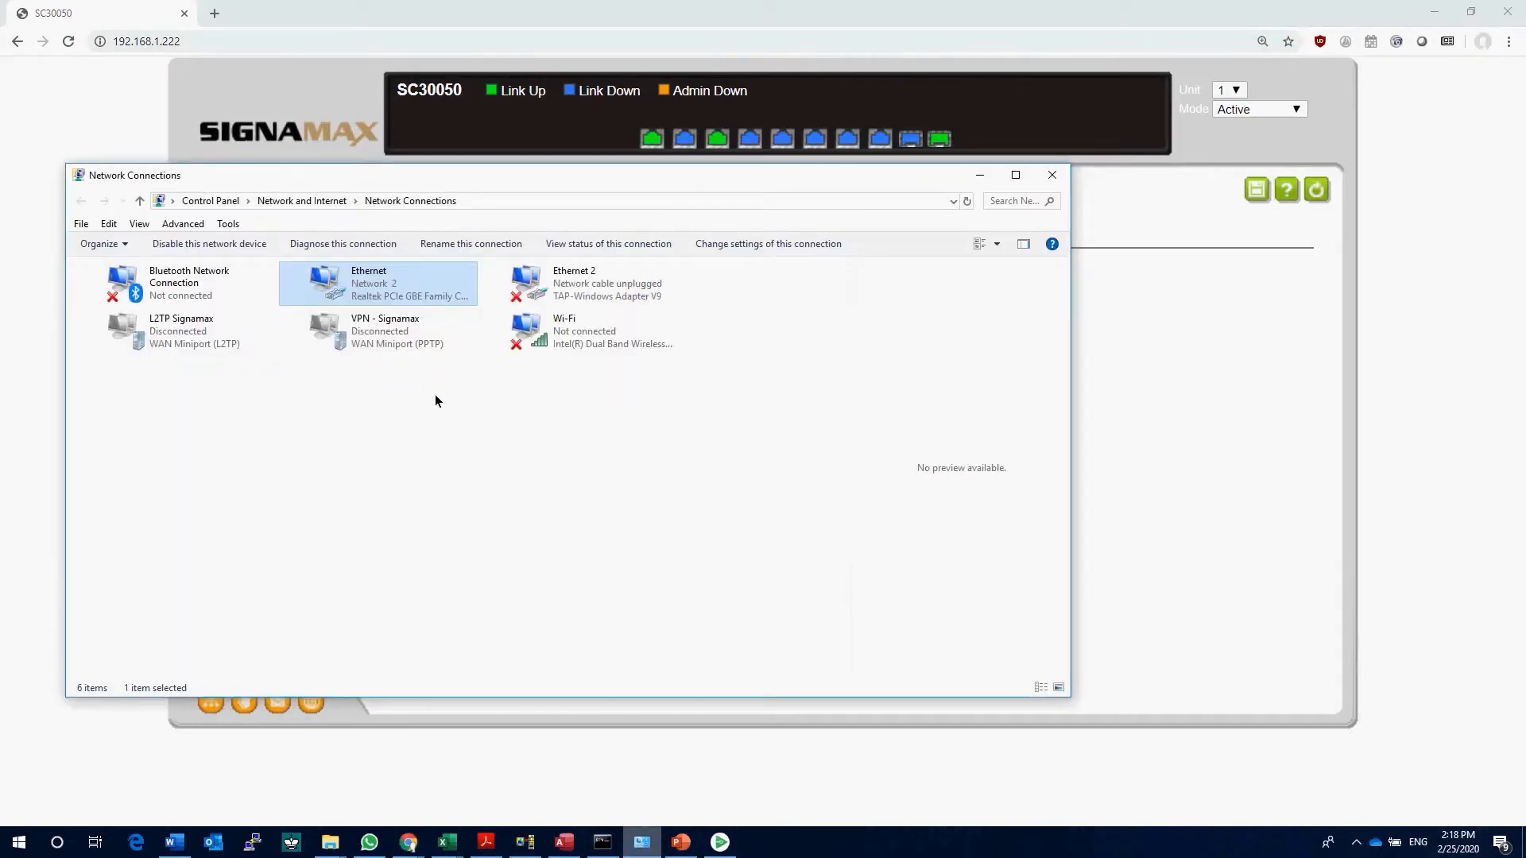
pyautogui.rightClick(397, 288)
pyautogui.click(446, 440)
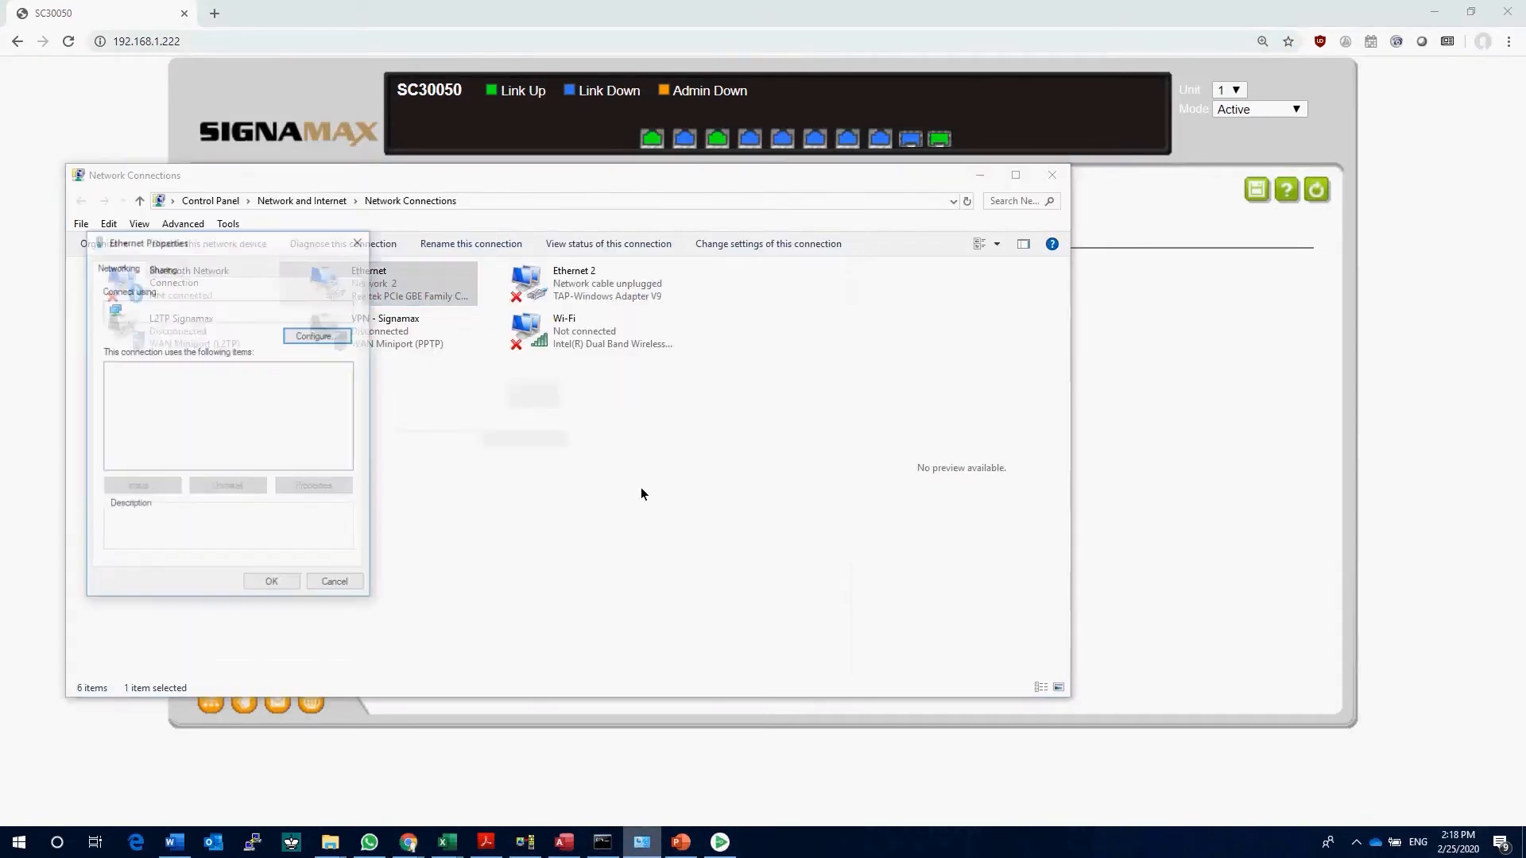
pyautogui.doubleClick(258, 423)
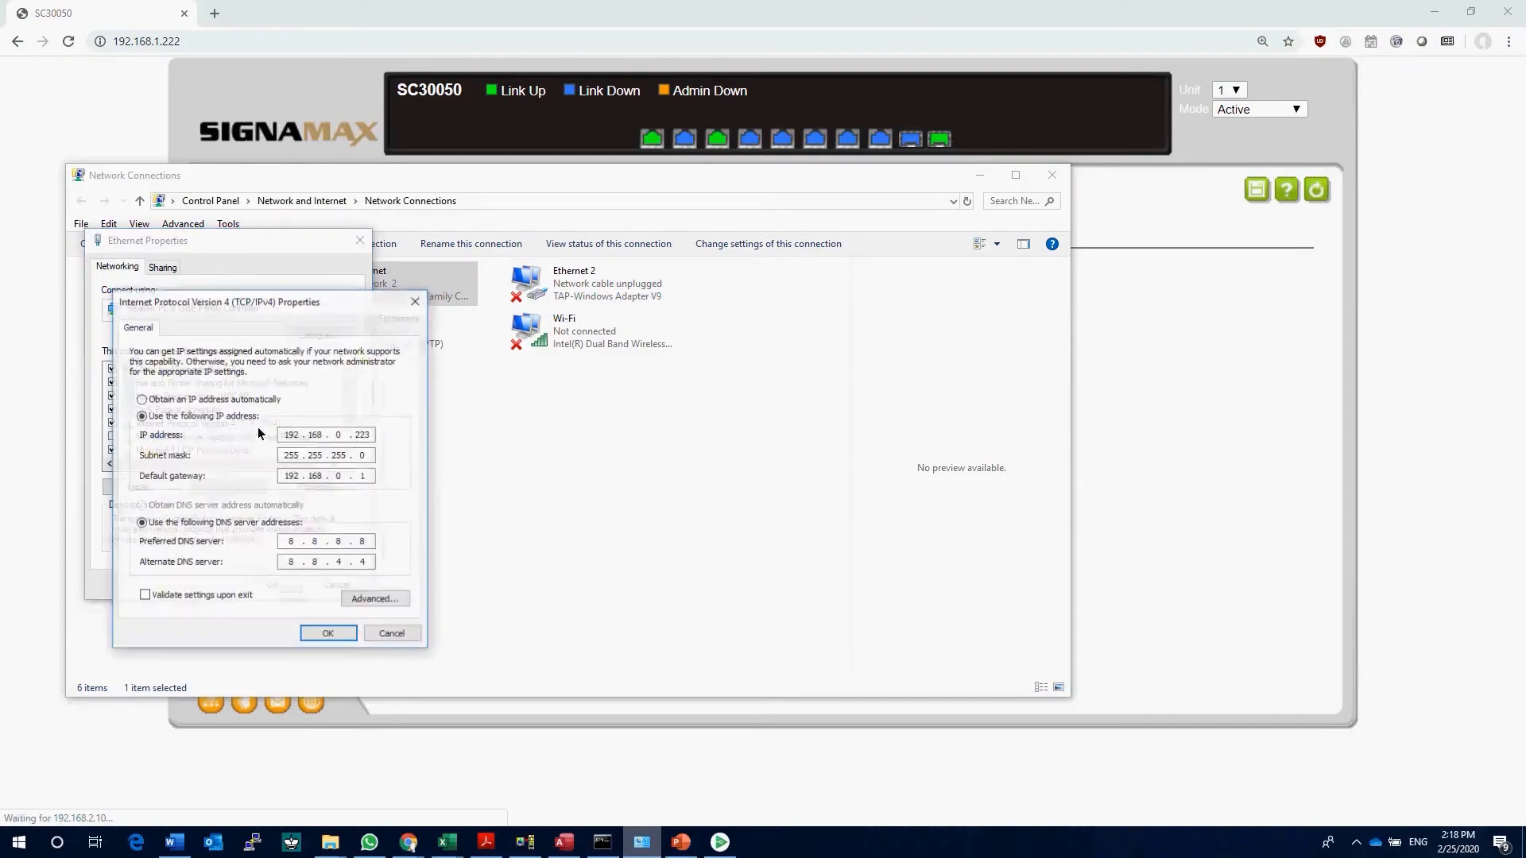
pyautogui.click(407, 599)
# Step: Add IP address 192.168.1.63 with subnet mask 255.255.255.0 to the Ethernet adapter and confirm its settings
pyautogui.click(262, 442)
pyautogui.write('192 . 168 . ')
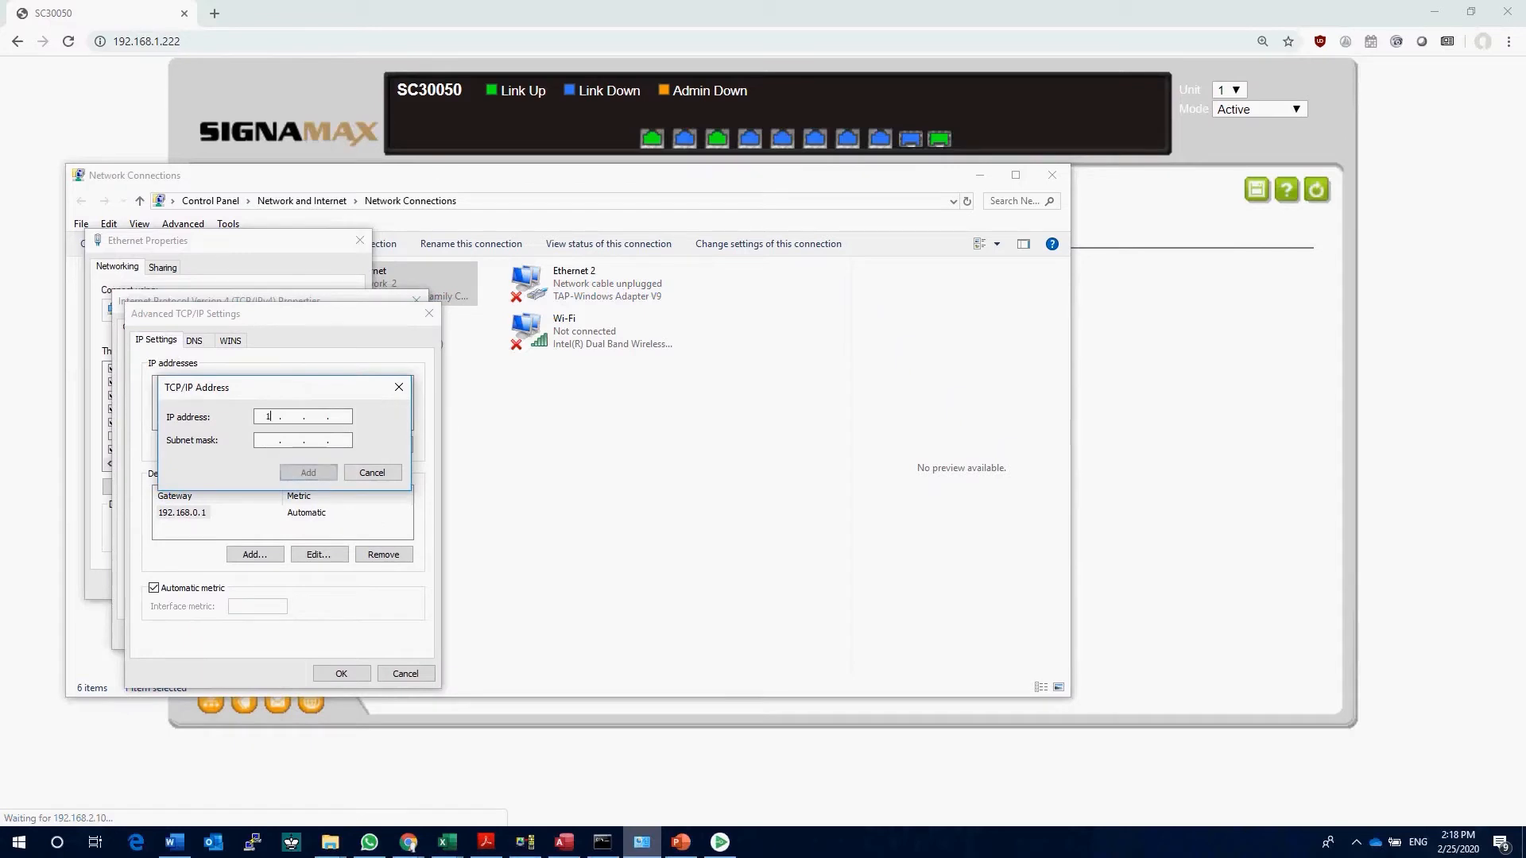
pyautogui.write('1 . 63')
pyautogui.press('Tab')
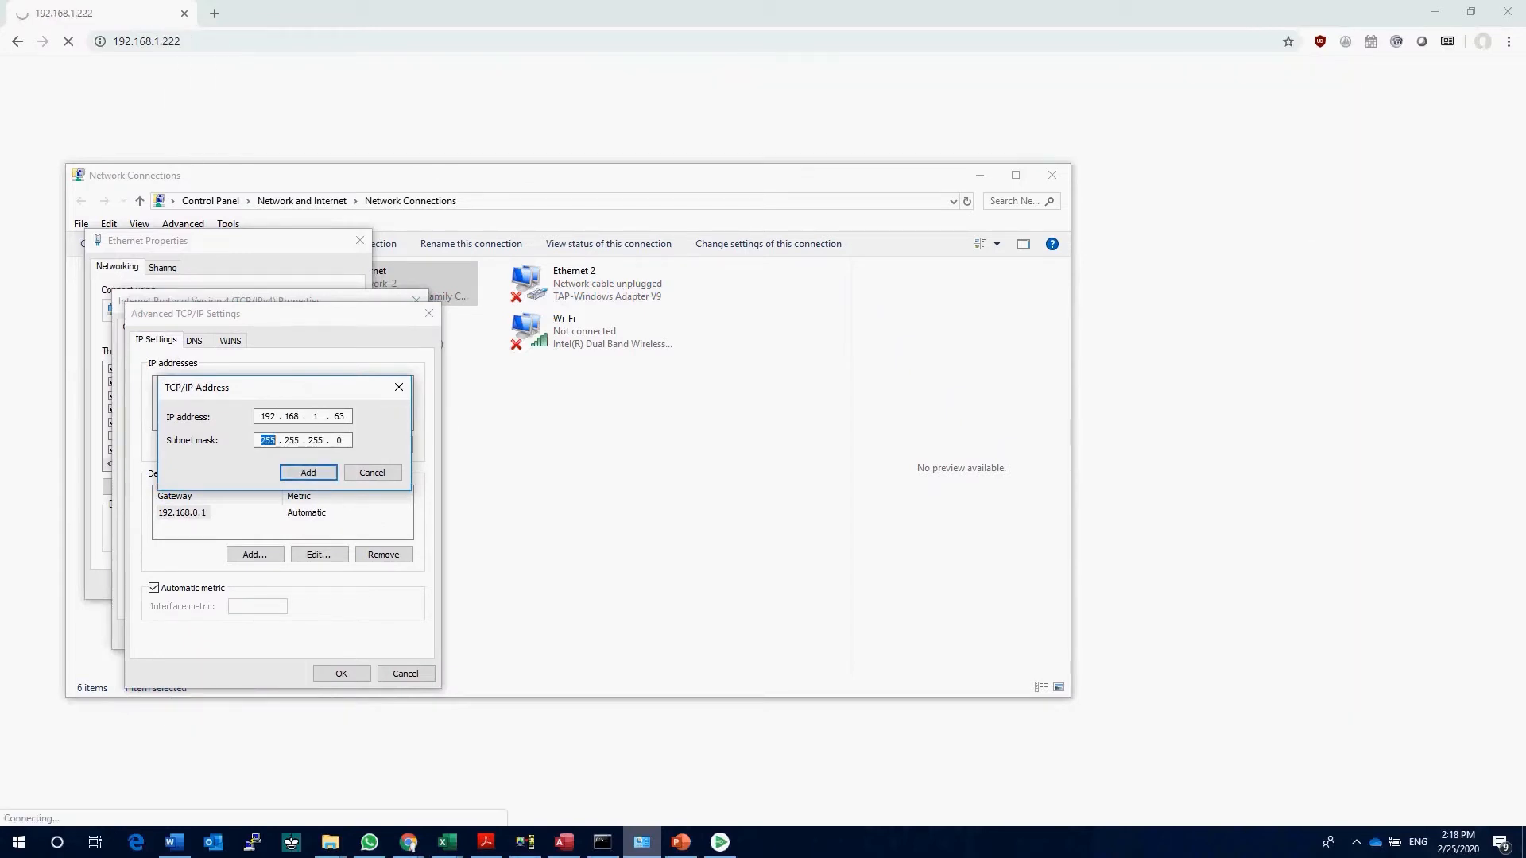
pyautogui.click(307, 473)
pyautogui.click(356, 678)
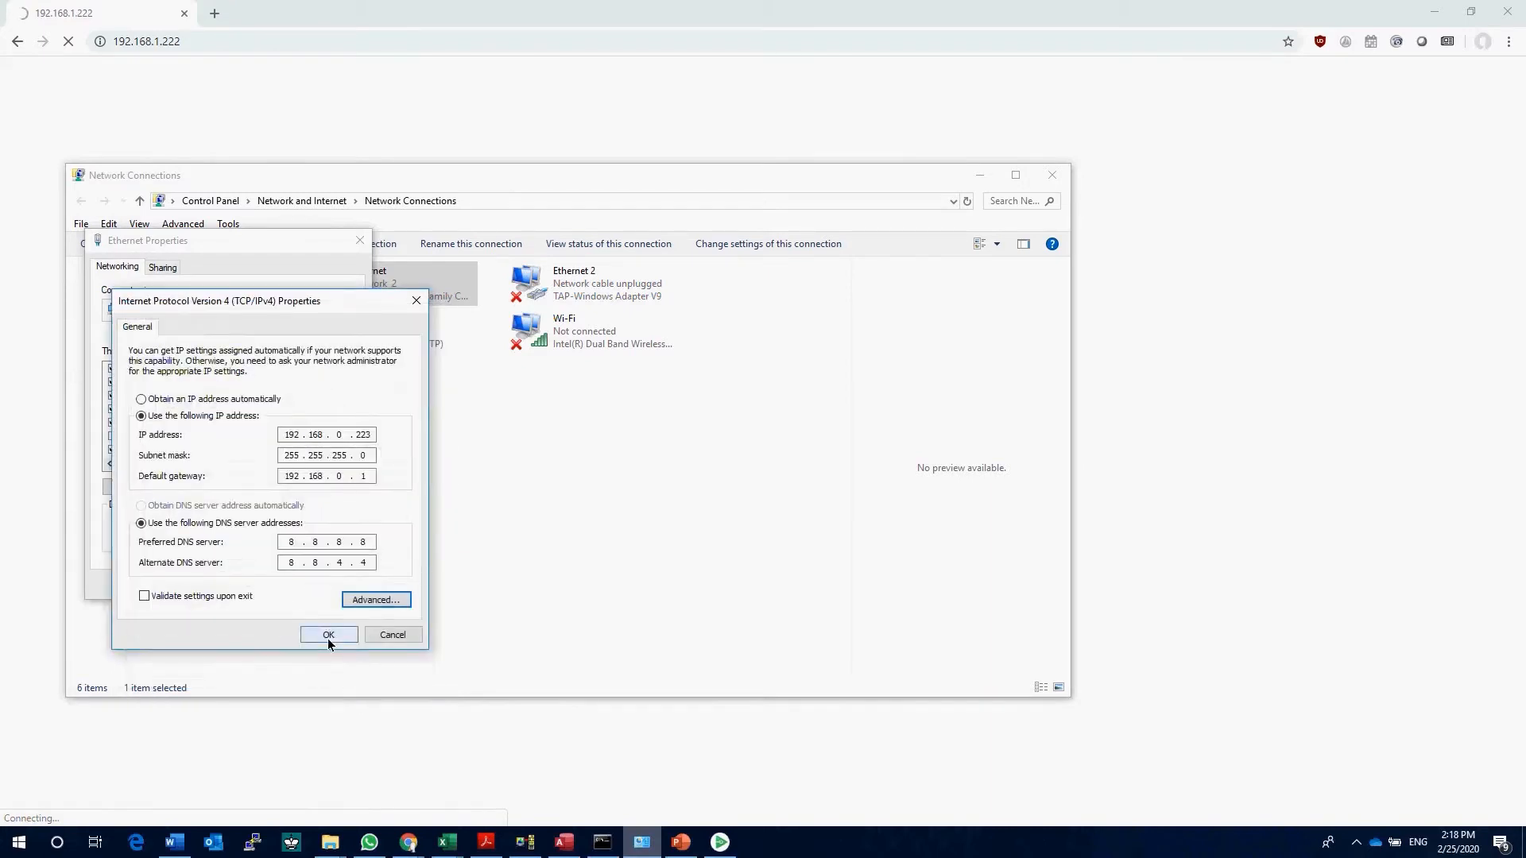
pyautogui.click(327, 635)
pyautogui.click(269, 585)
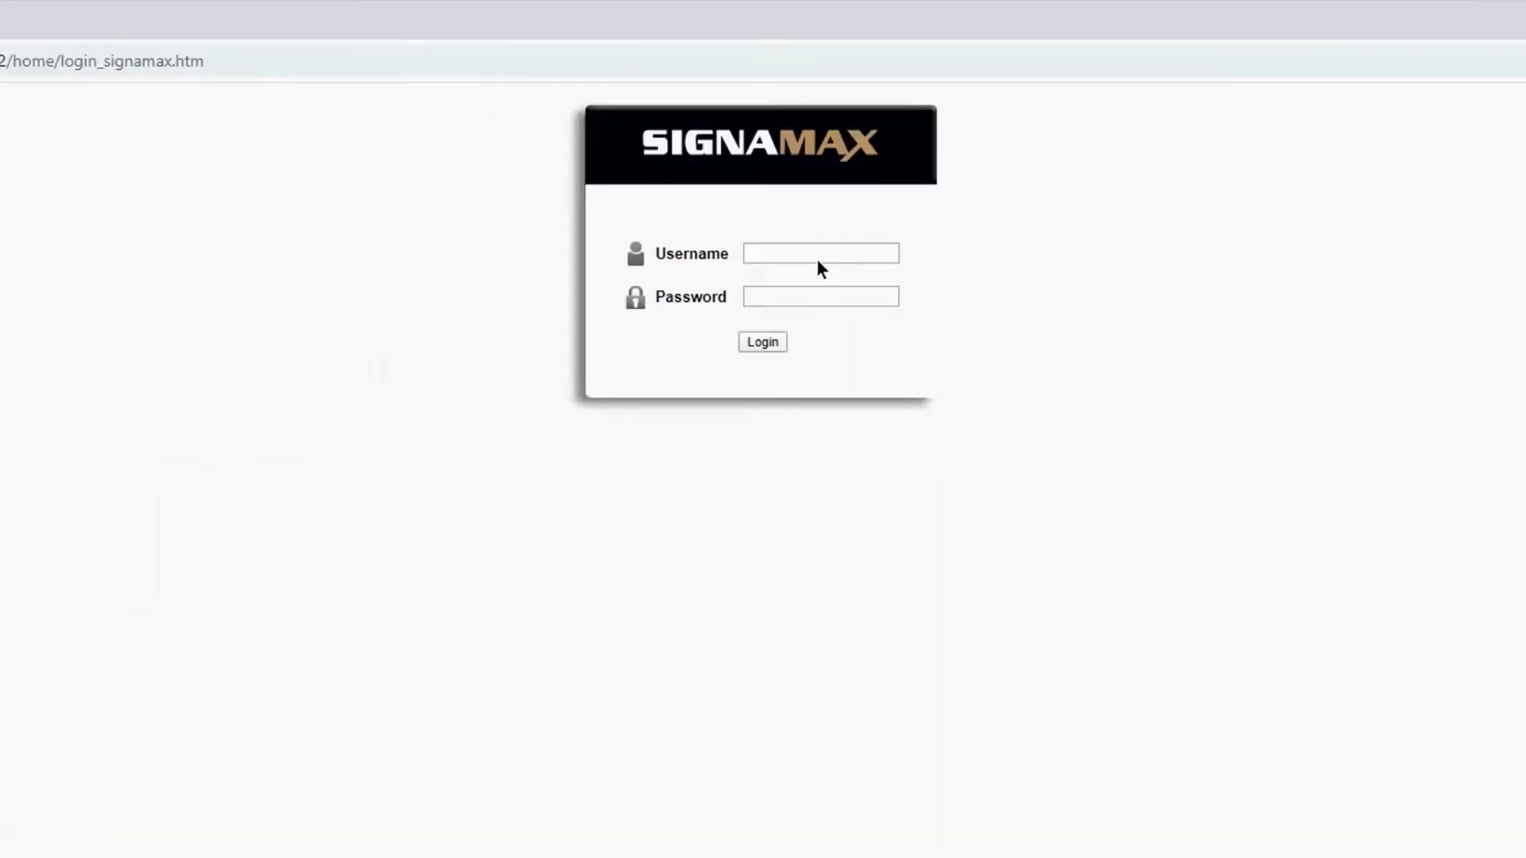
# Step: Log in to the switch at its new address with the username admin and the account password
pyautogui.click(818, 254)
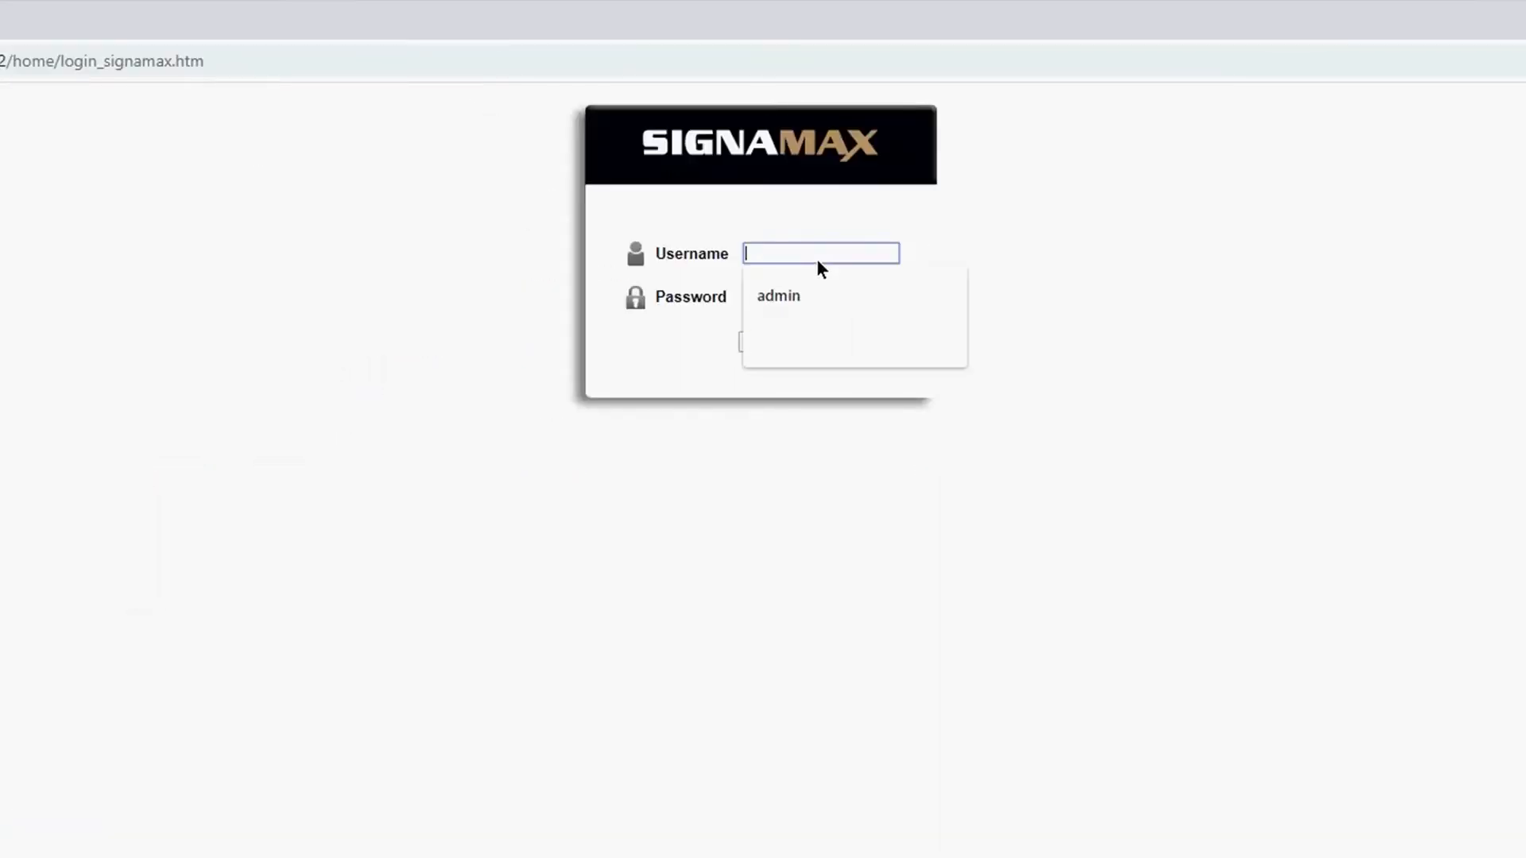
pyautogui.write('admin')
pyautogui.press('Tab')
pyautogui.write('a•••••••')
pyautogui.press('Return')
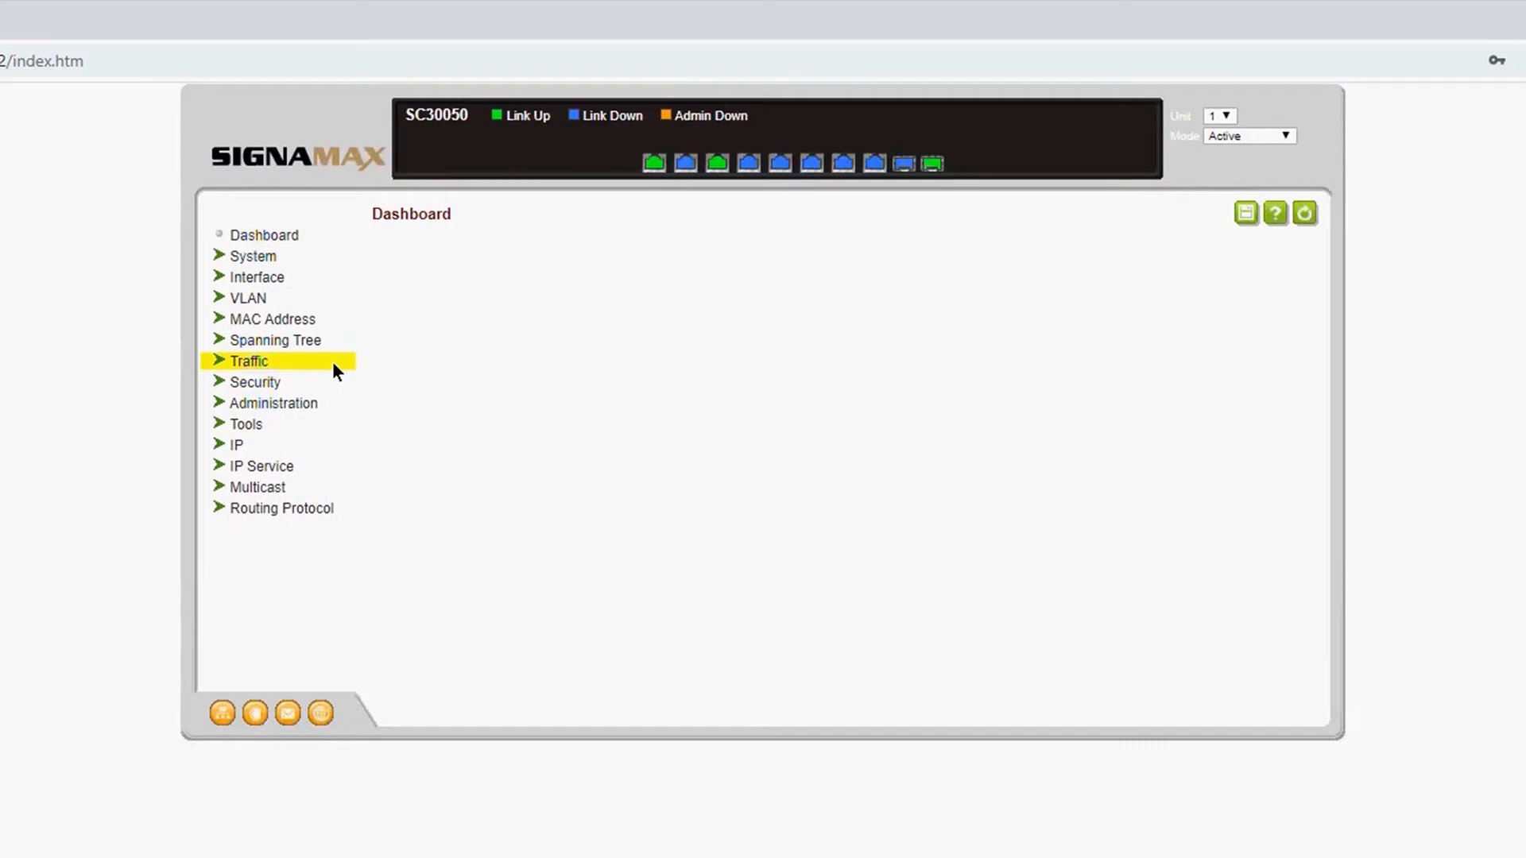
# Step: Open the security user accounts page and choose the Modify action
pyautogui.click(256, 383)
pyautogui.click(282, 426)
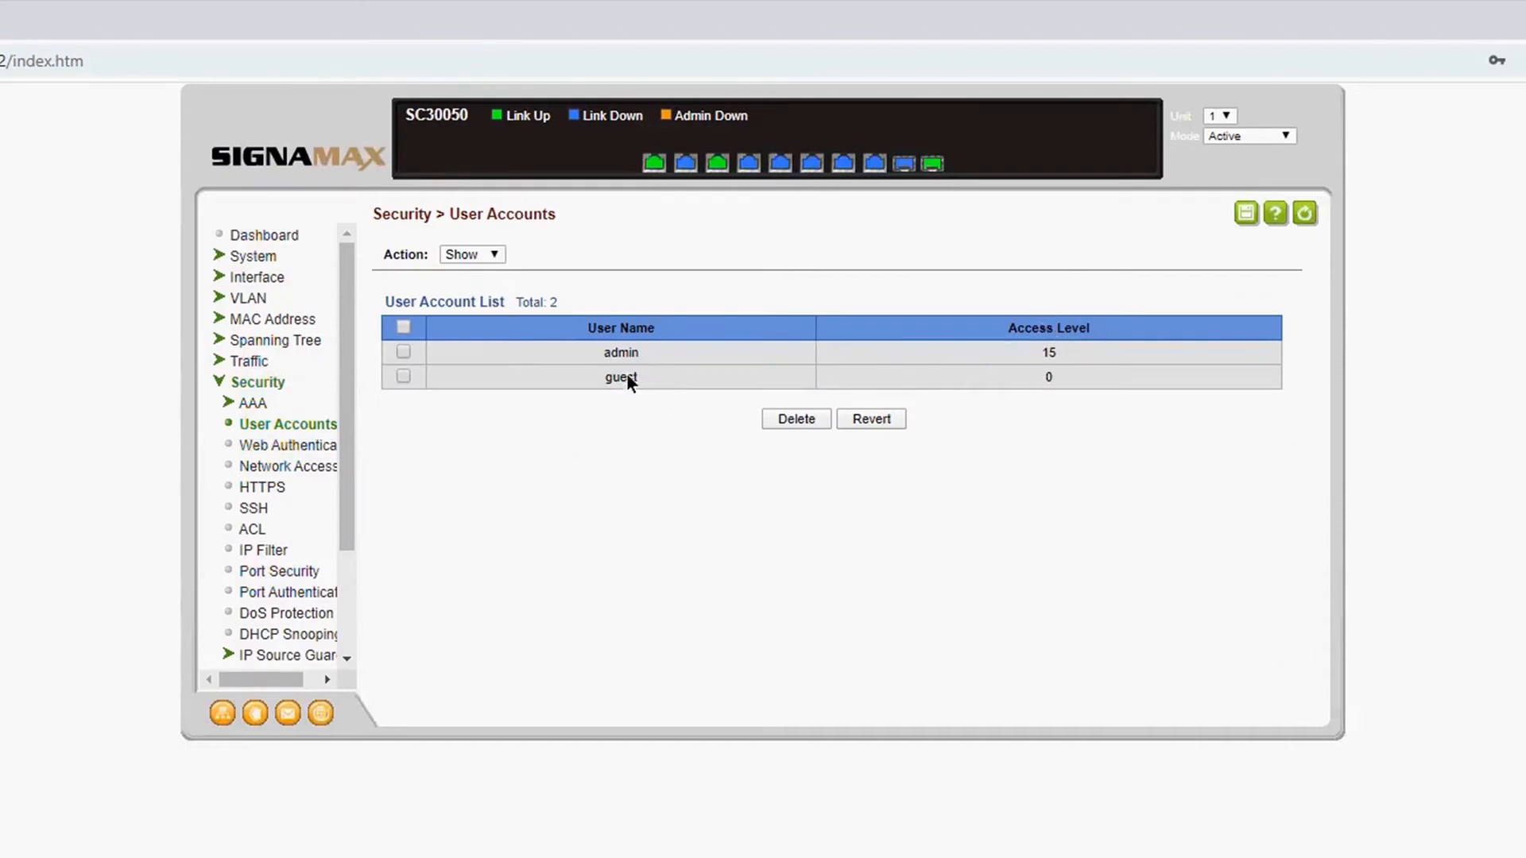
pyautogui.click(466, 254)
pyautogui.click(482, 300)
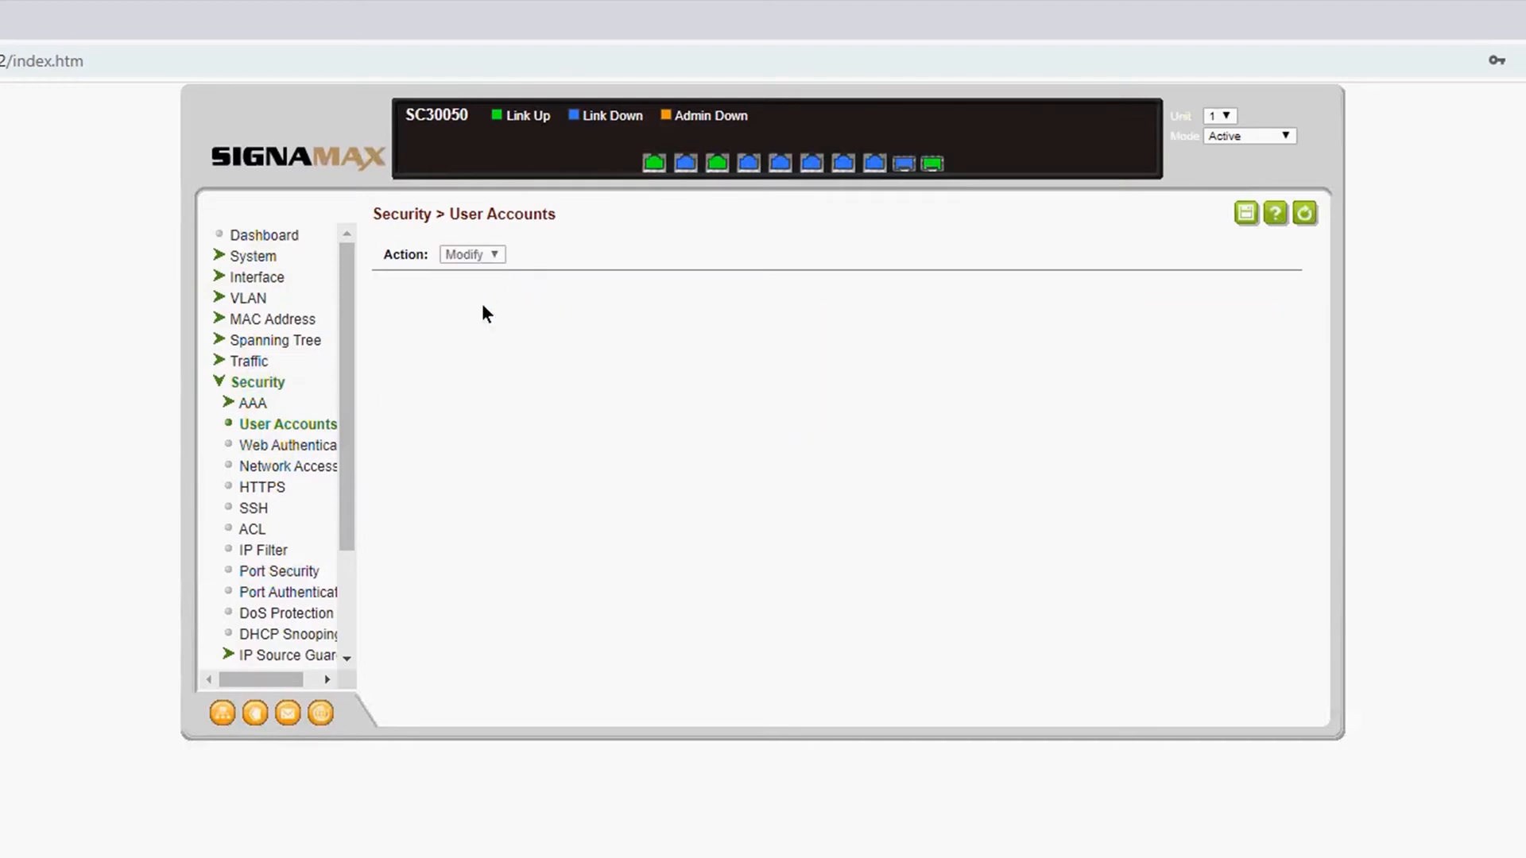
# Step: Set the admin account's password type to Plain Password, enter and confirm the new password, and apply the change
pyautogui.click(628, 355)
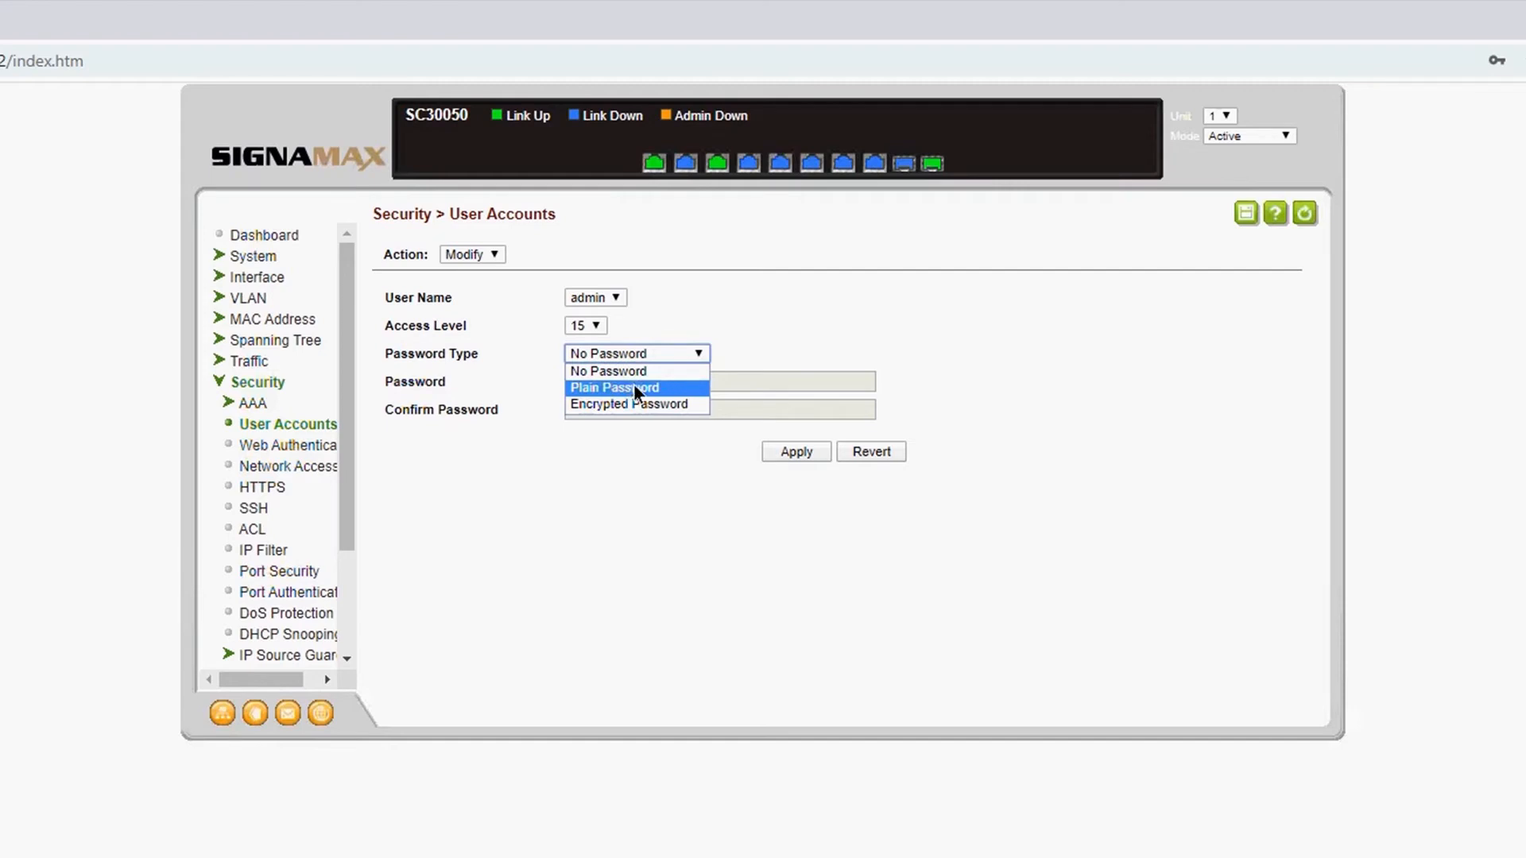
pyautogui.click(579, 388)
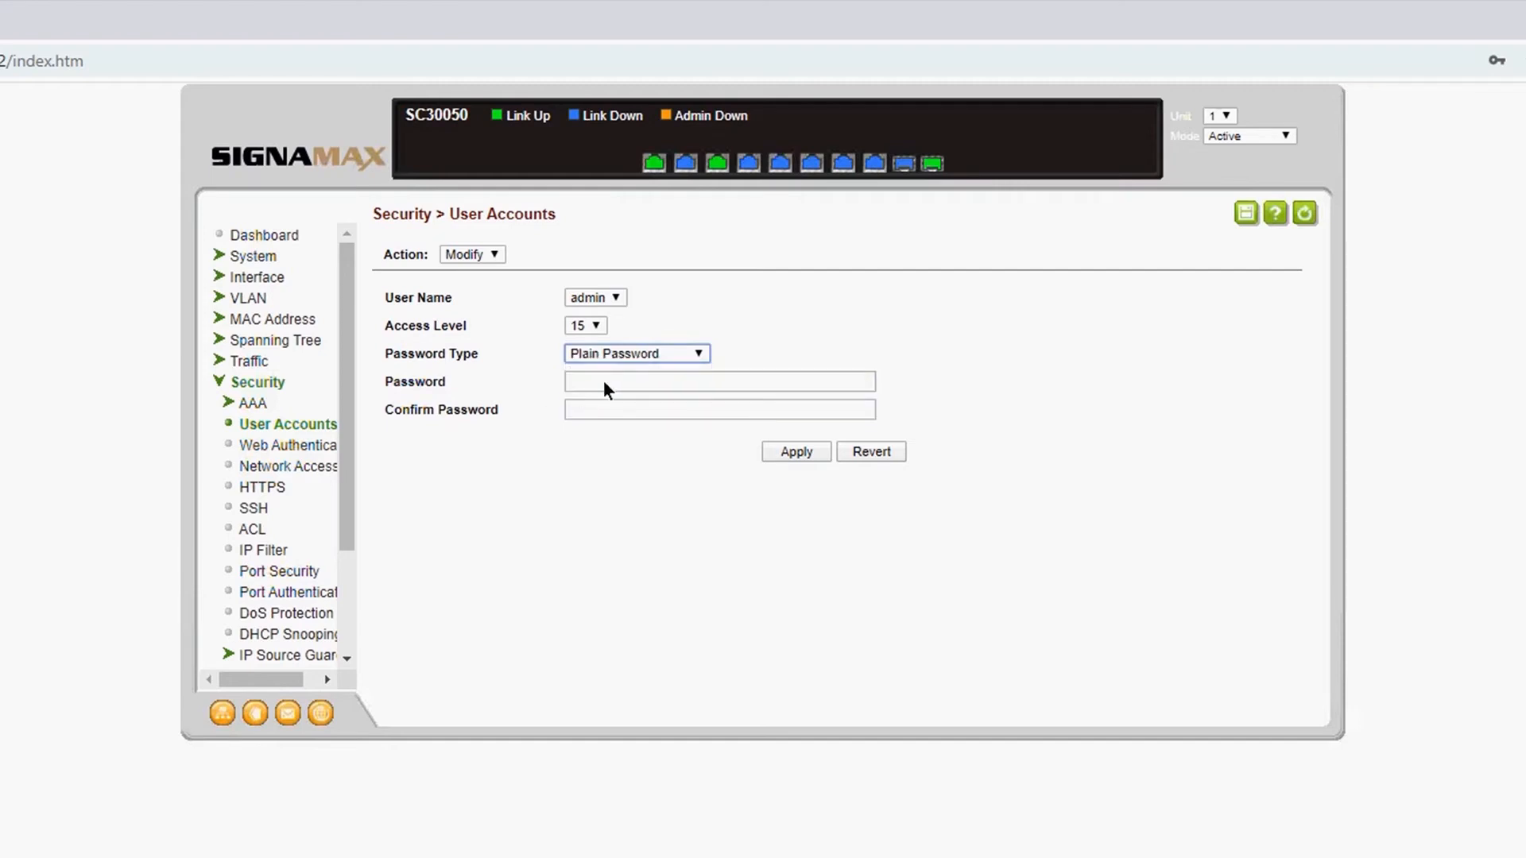
pyautogui.click(626, 382)
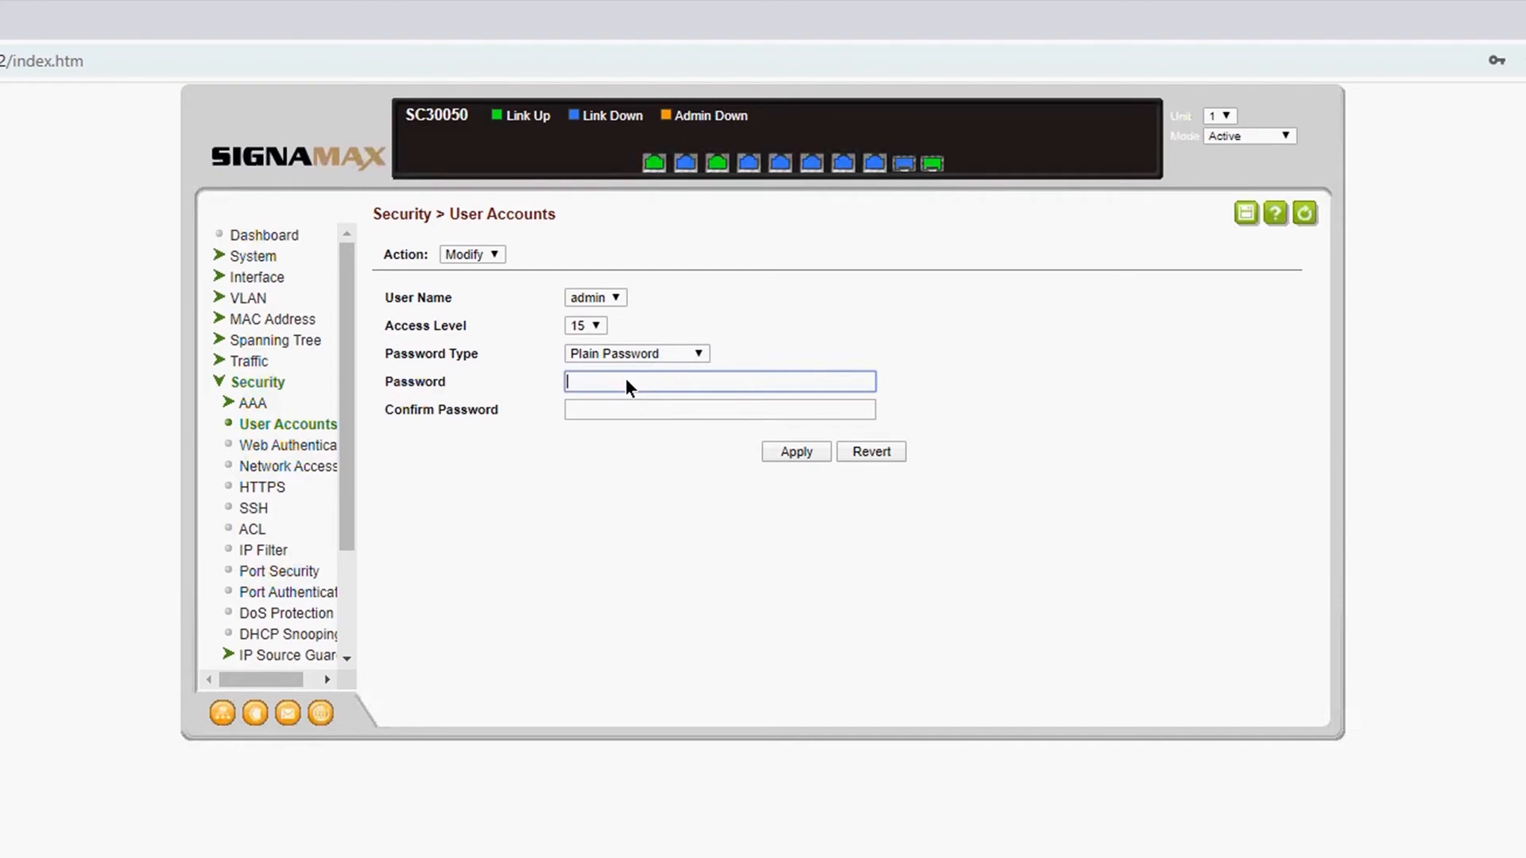
pyautogui.click(635, 353)
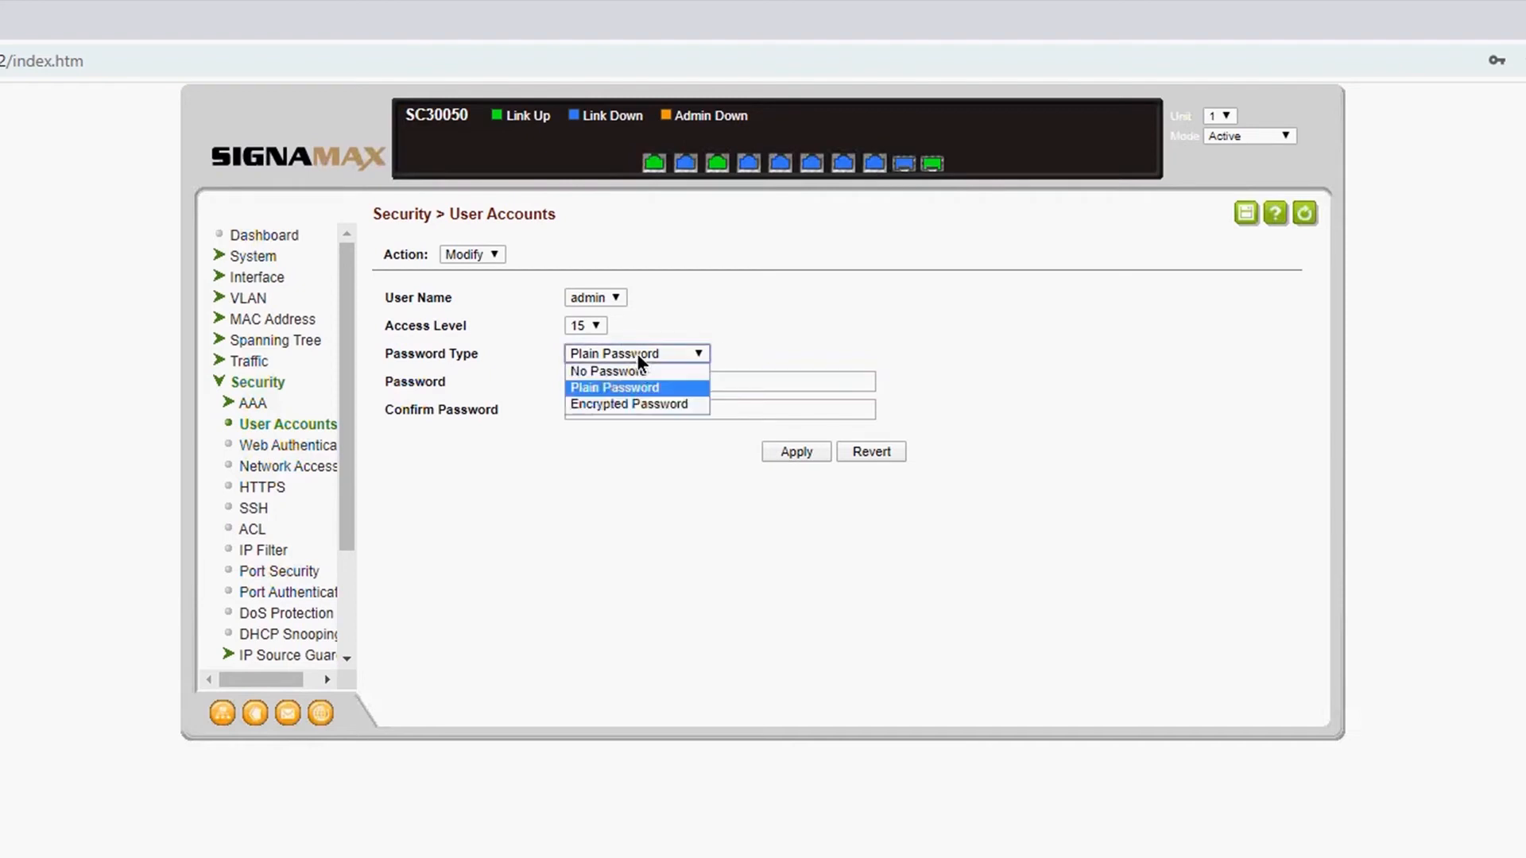
pyautogui.press('Up')
pyautogui.click(804, 380)
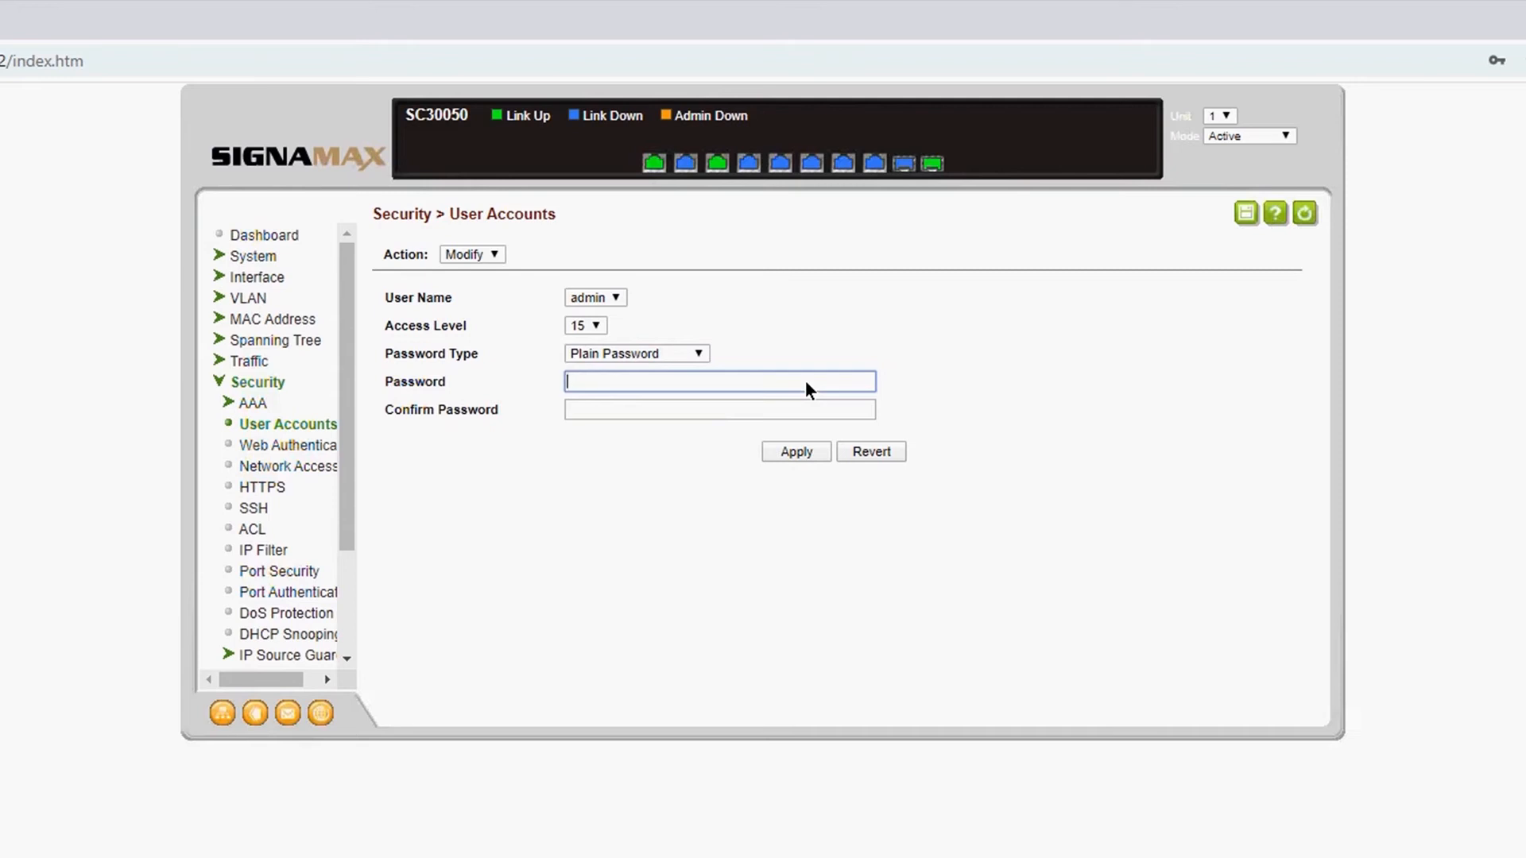
pyautogui.write('•••••••••')
pyautogui.press('Tab')
pyautogui.write('•••••••••')
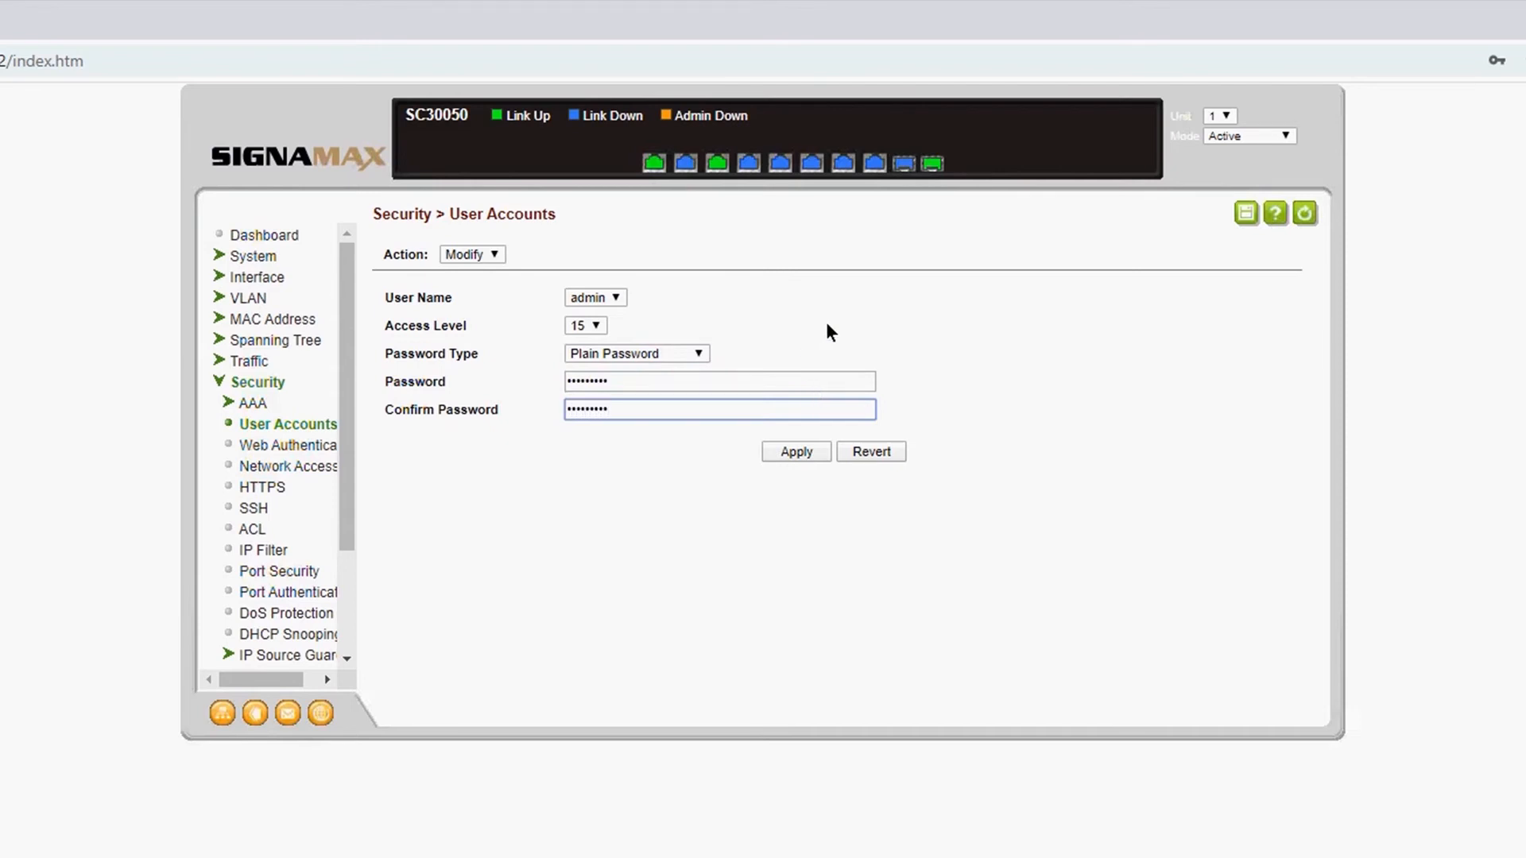
pyautogui.click(793, 452)
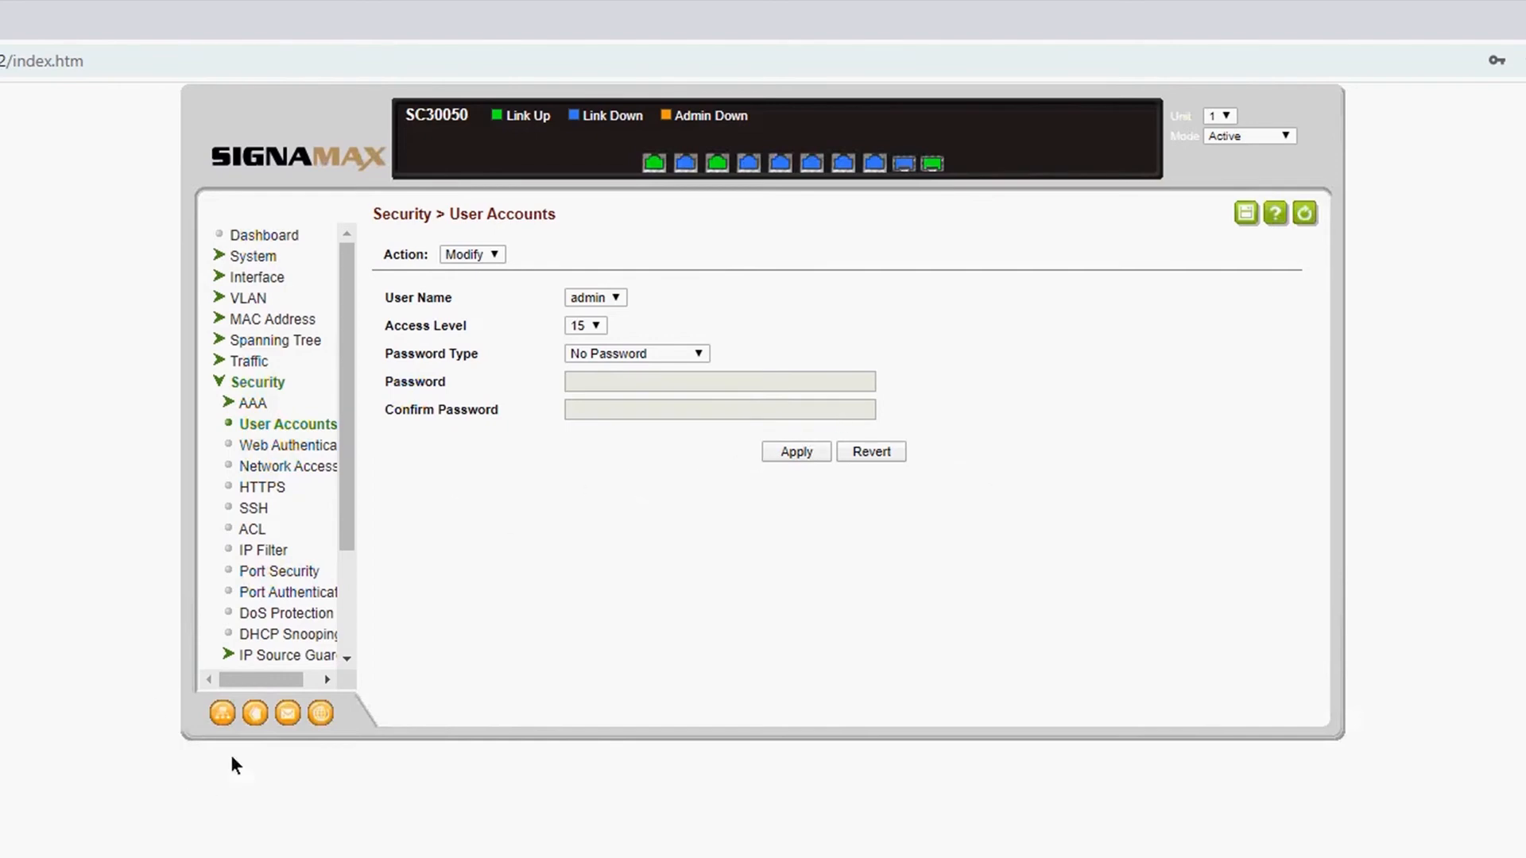
# Step: Log out of the switch and log back in as admin with the account password
pyautogui.click(255, 713)
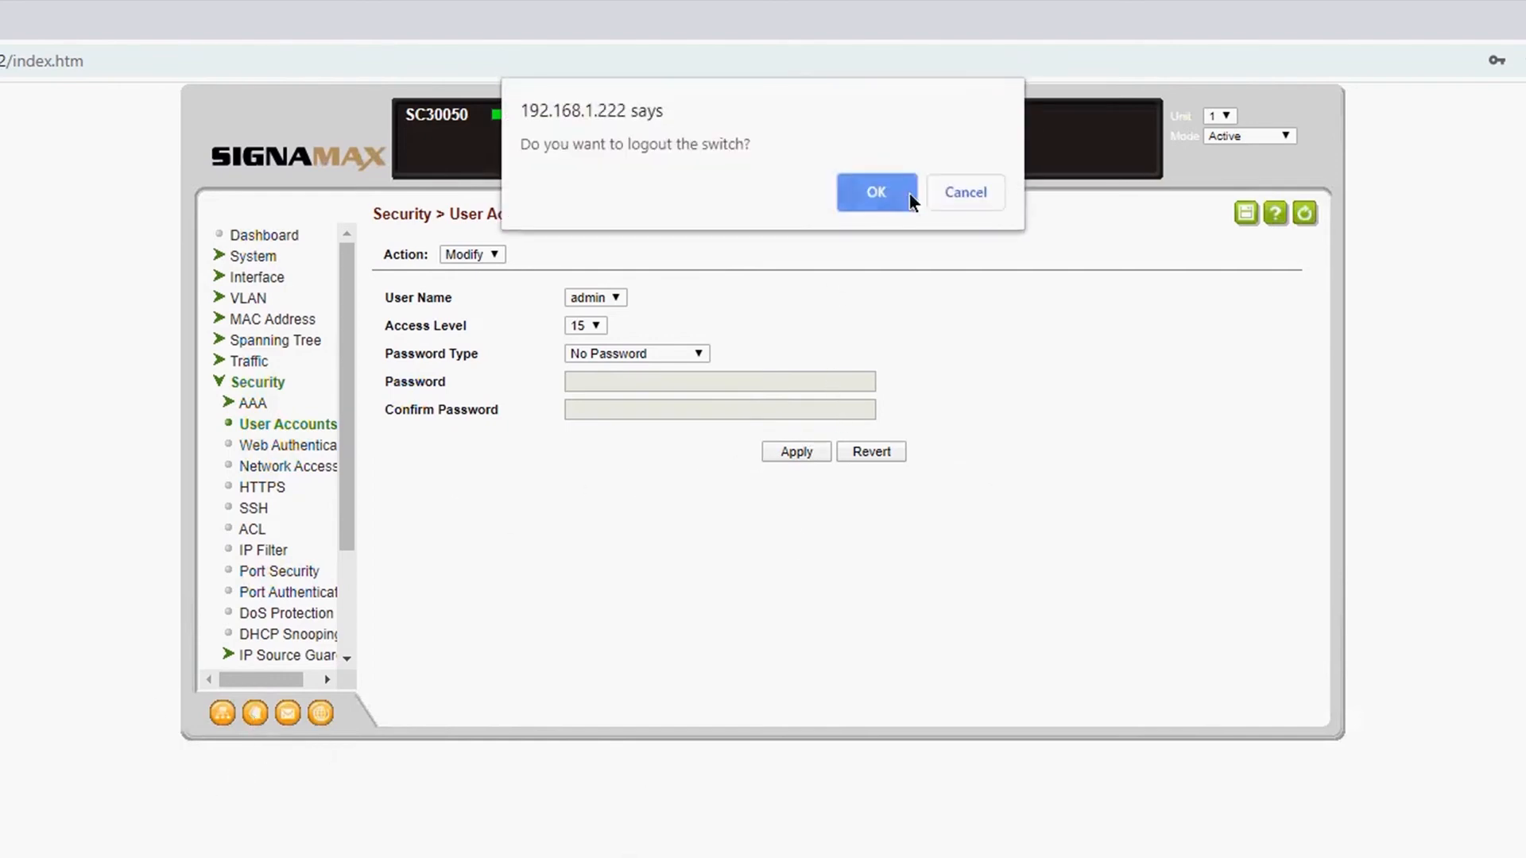
pyautogui.click(900, 197)
pyautogui.click(832, 253)
pyautogui.write('admin')
pyautogui.press('Tab')
pyautogui.write('123456789012')
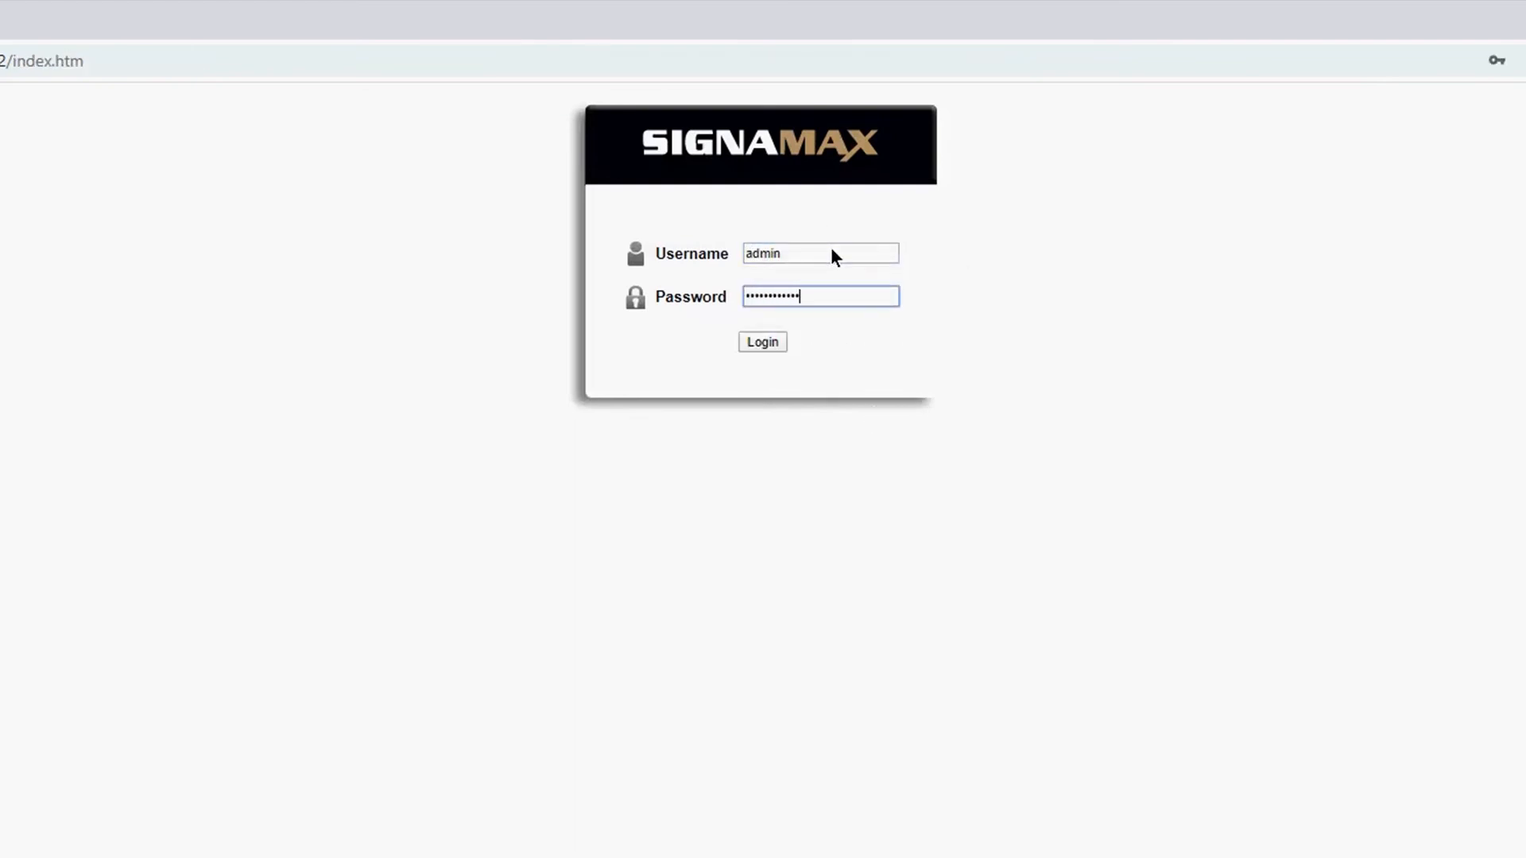
pyautogui.press('Return')
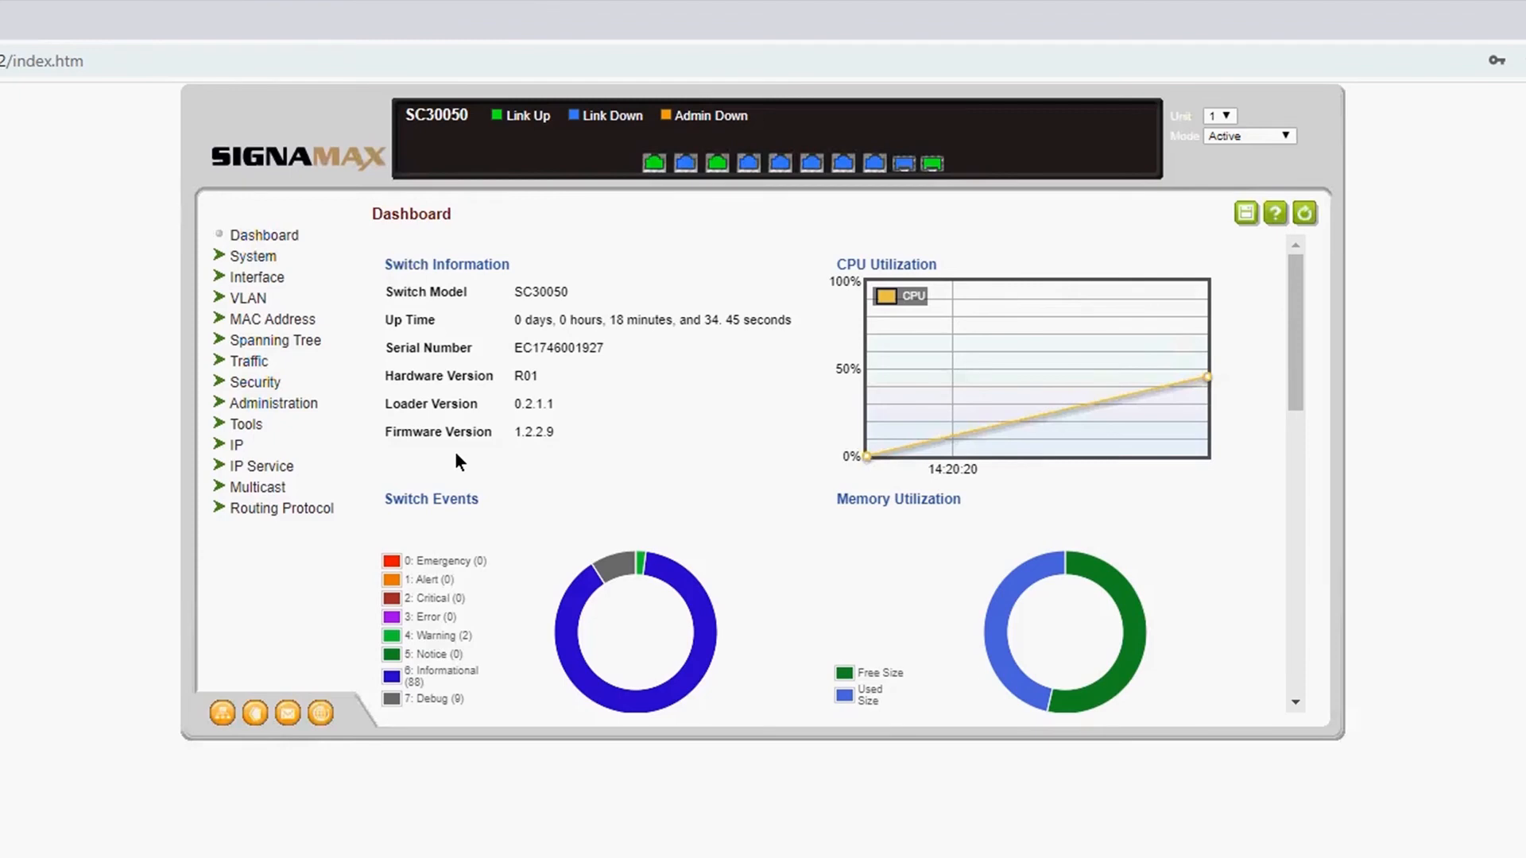
# Step: Save the switch's current settings and dismiss the confirmation
pyautogui.click(1246, 213)
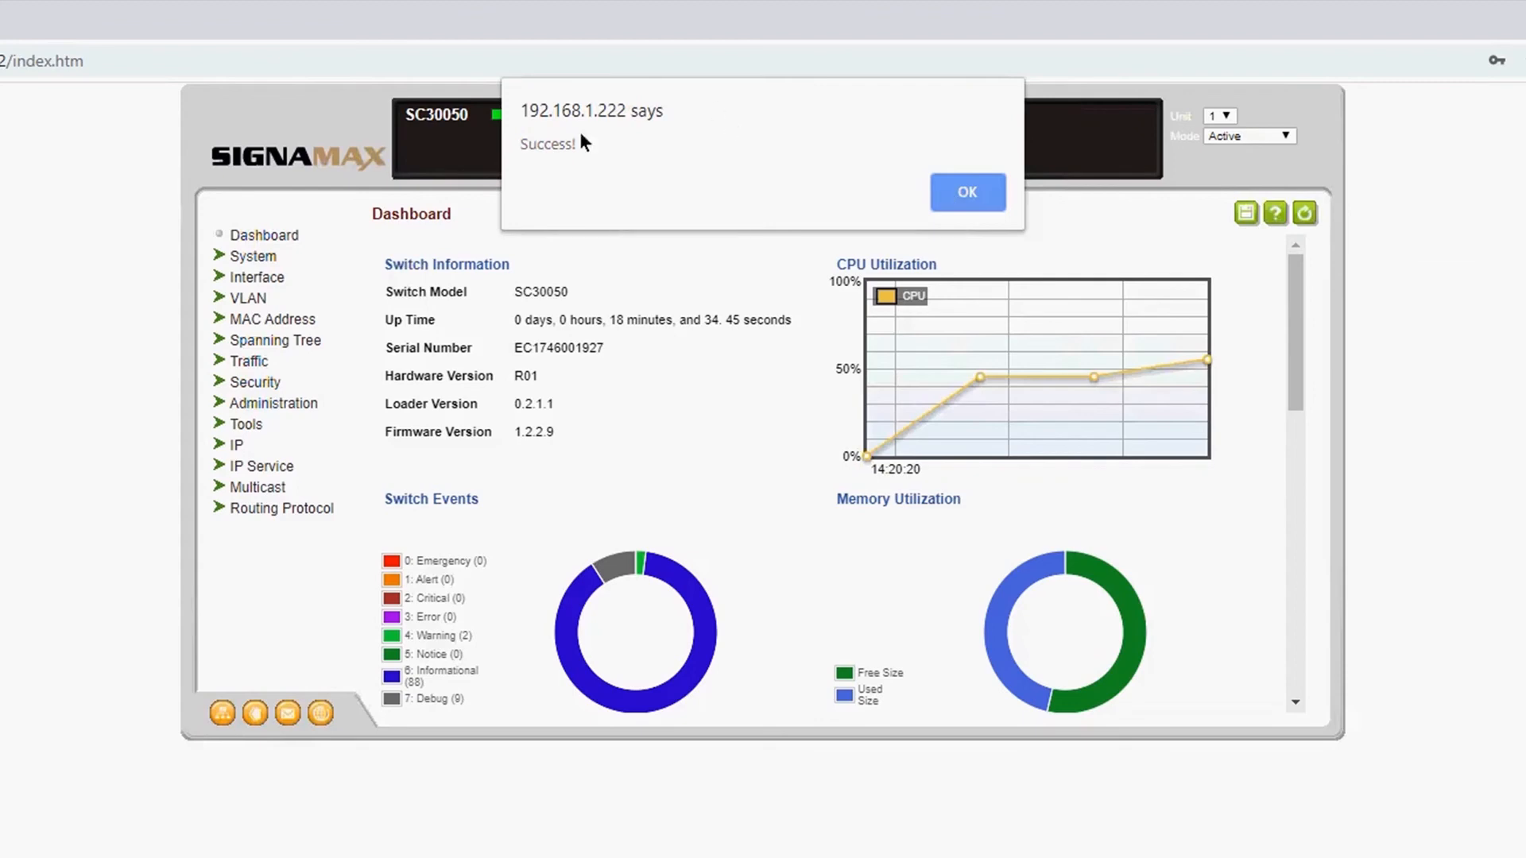
pyautogui.click(968, 194)
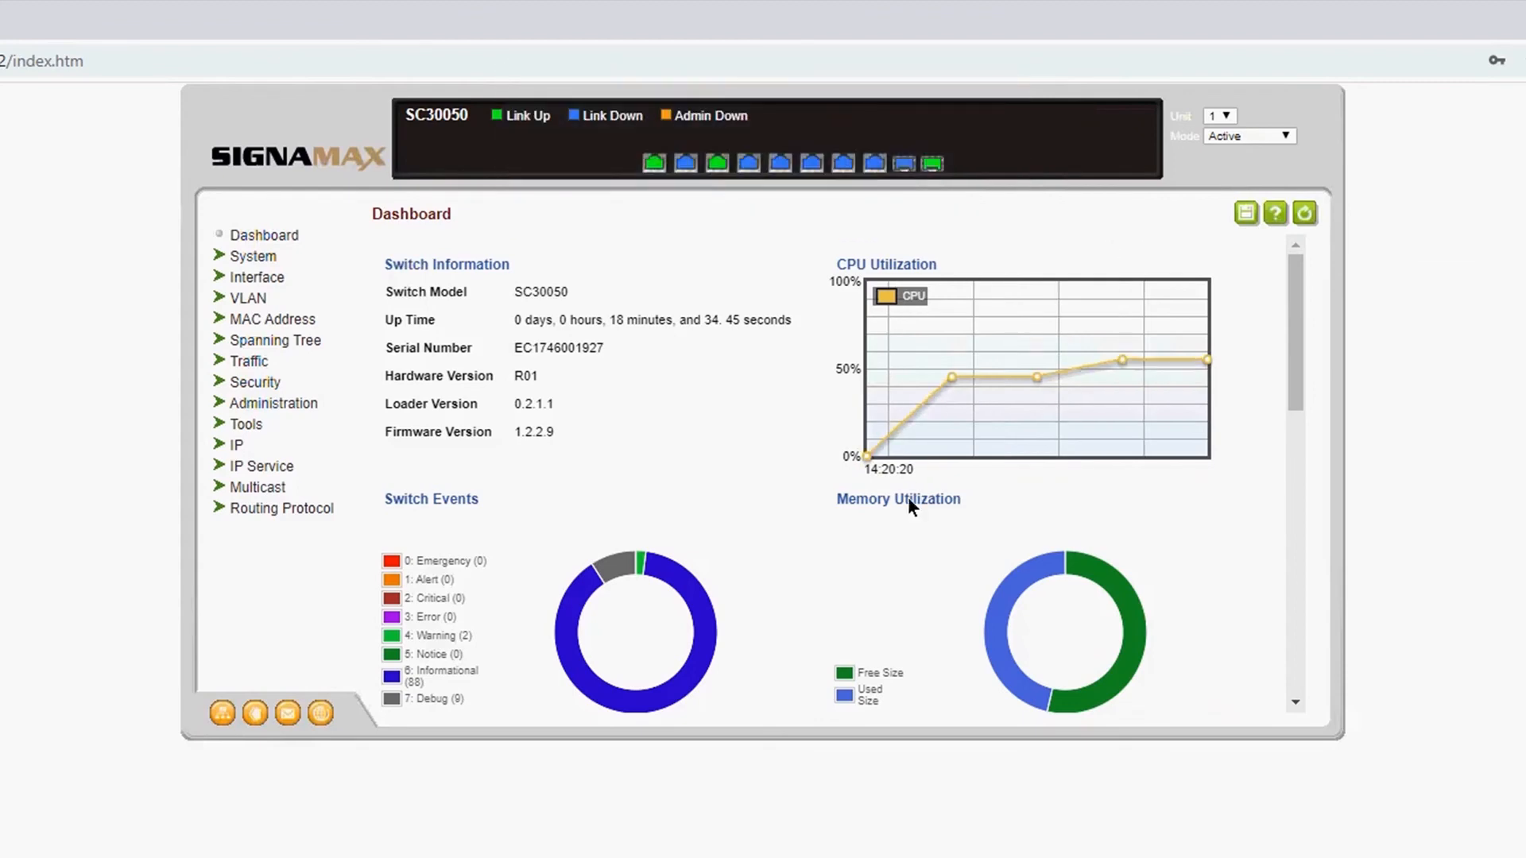